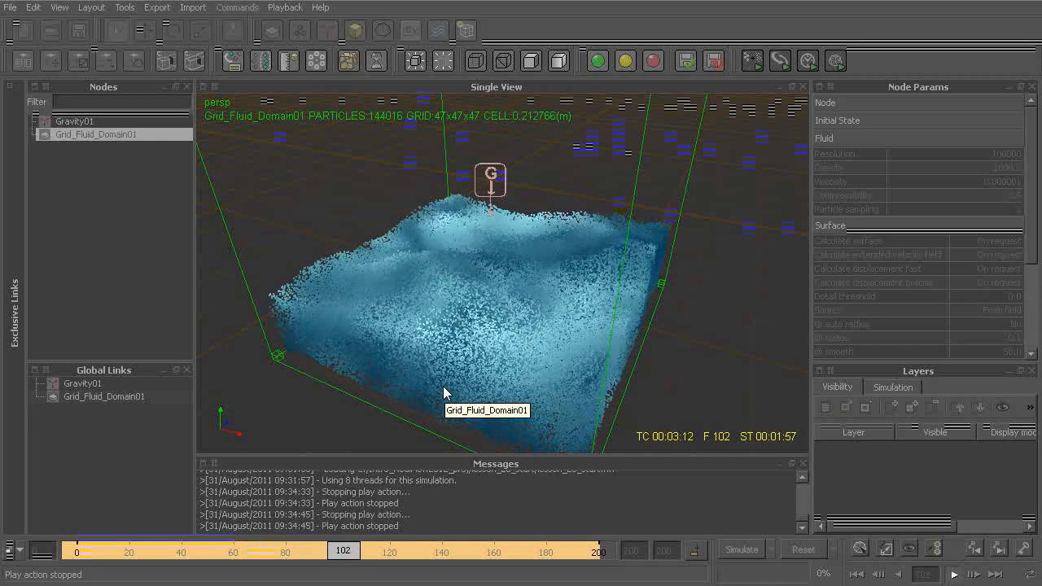
- Stop the playback at frame 118 and add a grid mesh to the scene
key("Escape")
left_click_drag(451, 356, 410, 344, "alt")
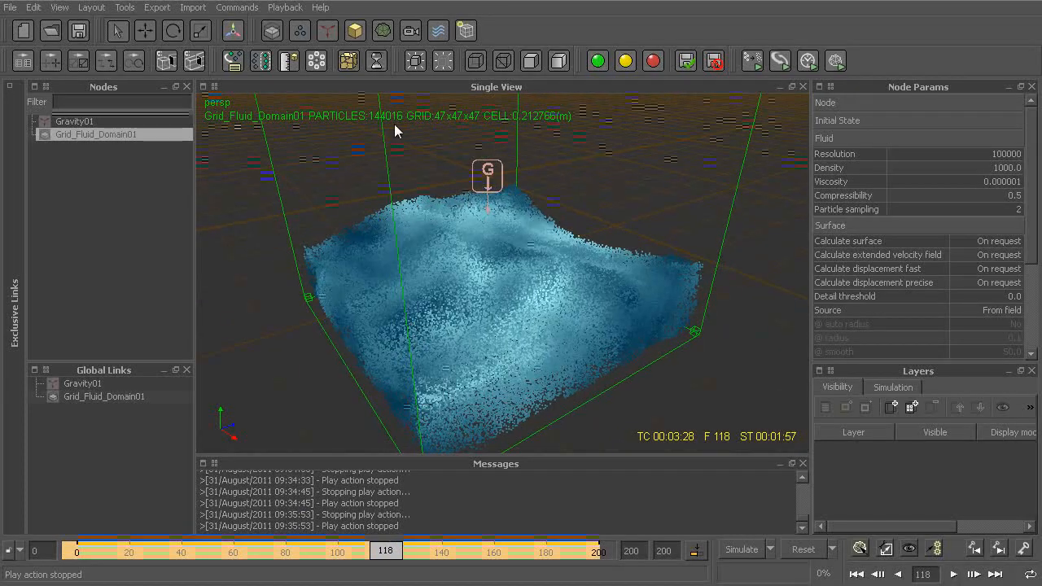
left_click(378, 35)
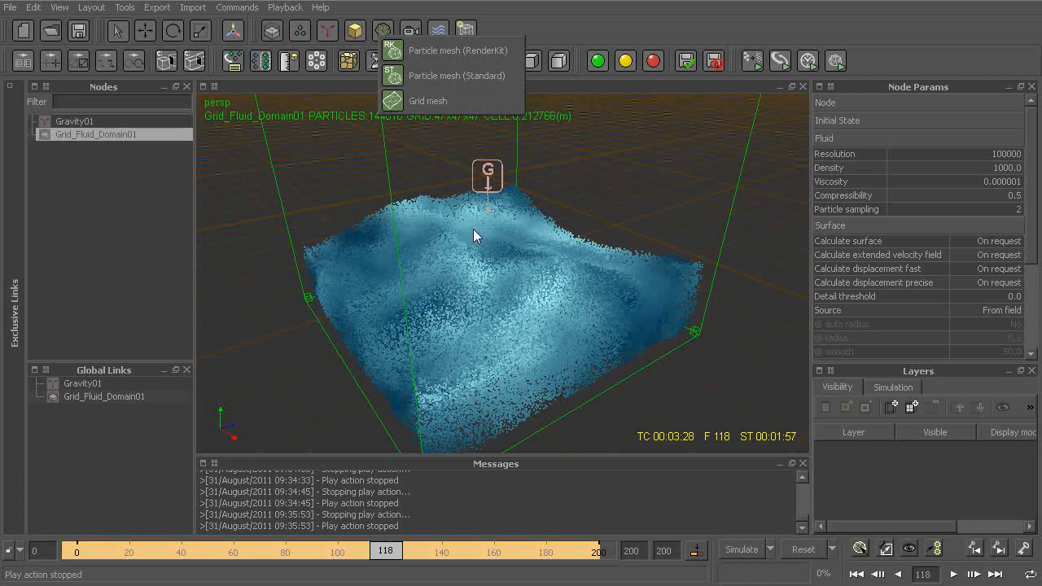
left_click(444, 102)
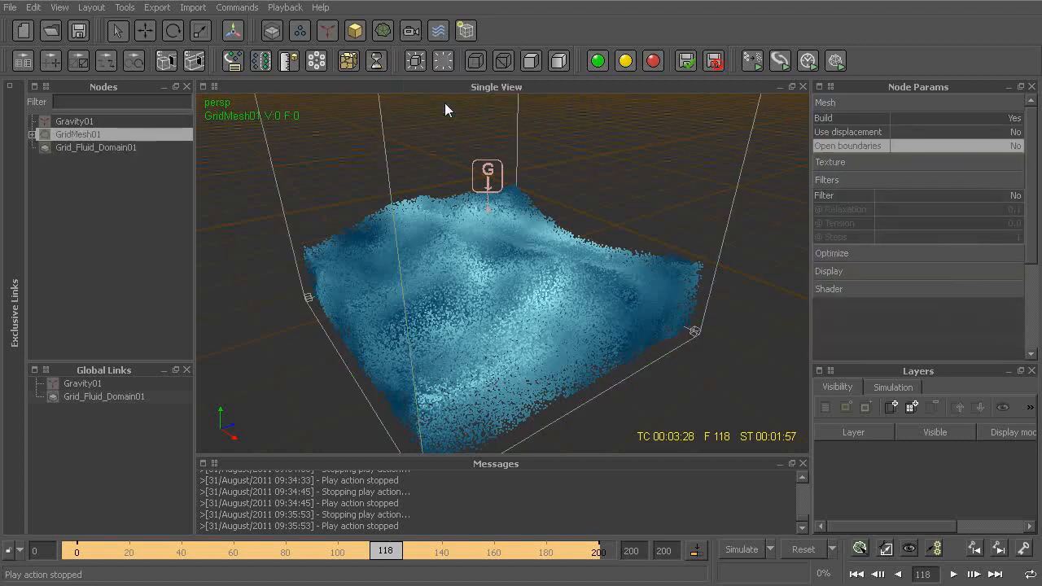
- Expand GridMesh01 to show its attached fluid domain and build the mesh for the current frame
left_click(31, 134)
left_click(88, 149)
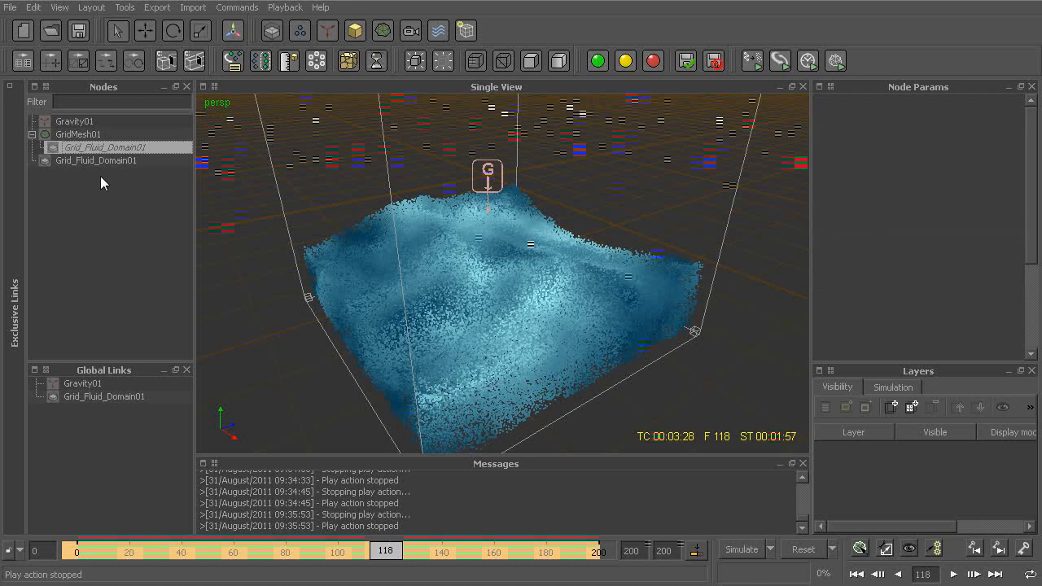
left_click(79, 133)
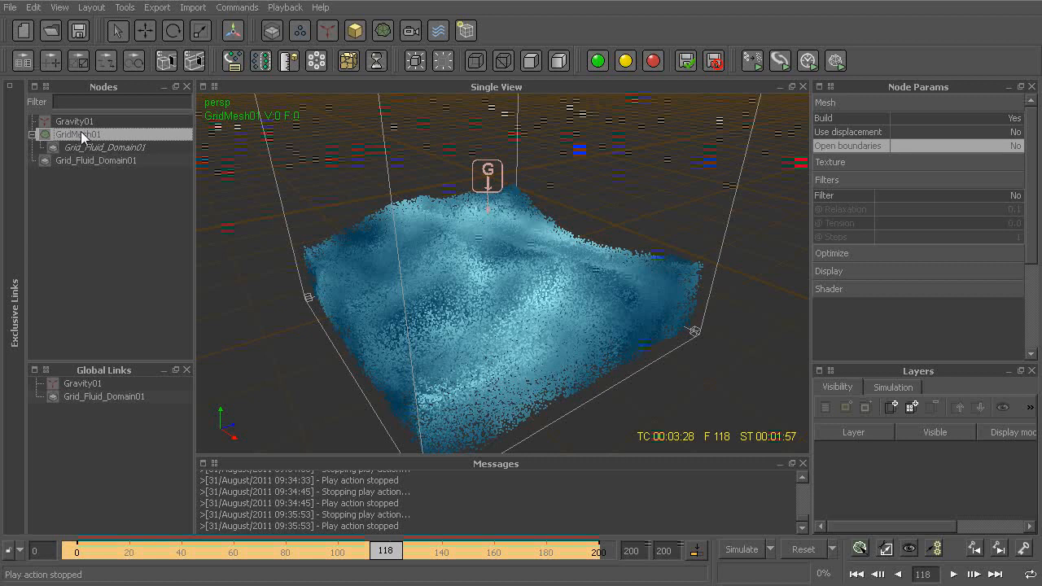
right_click(77, 135)
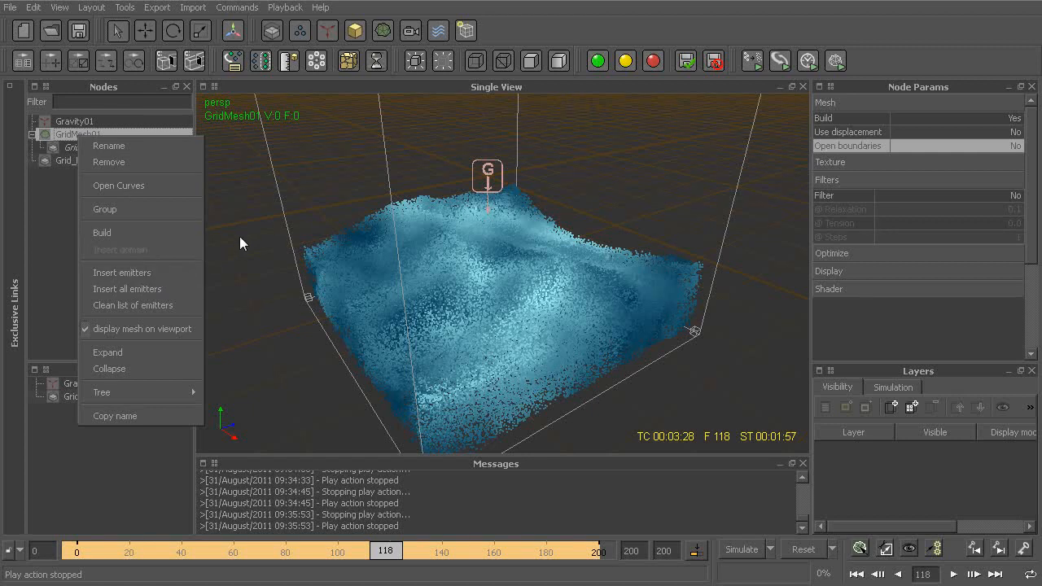
left_click(354, 295)
mouse_move(354, 294)
left_mouse_down("alt")
mouse_move(366, 294)
mouse_move(350, 290)
mouse_move(363, 309)
mouse_move(352, 267)
mouse_move(352, 277)
left_mouse_up("alt")
left_click(89, 140)
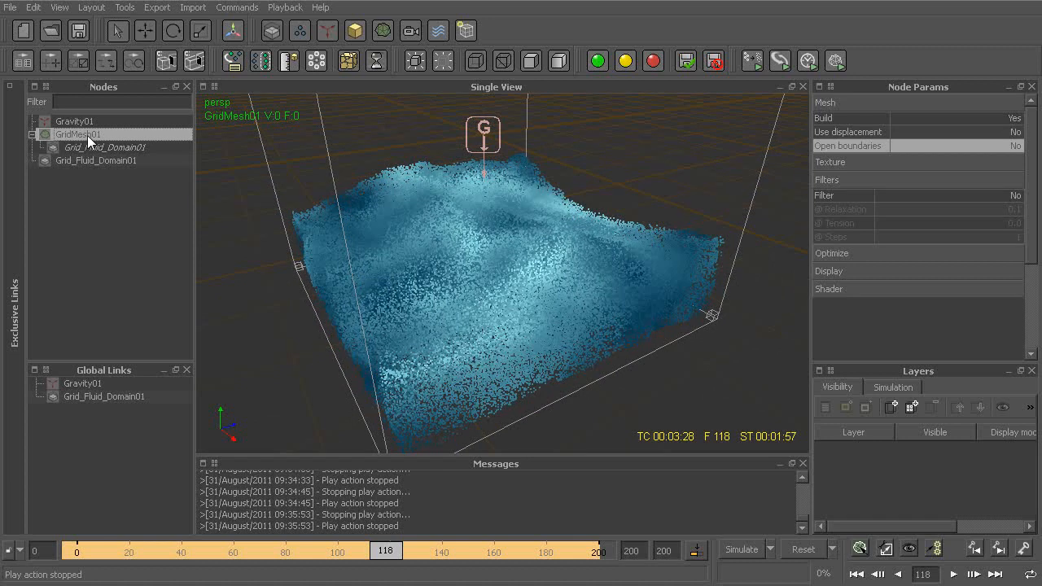
right_click(88, 136)
left_click(142, 230)
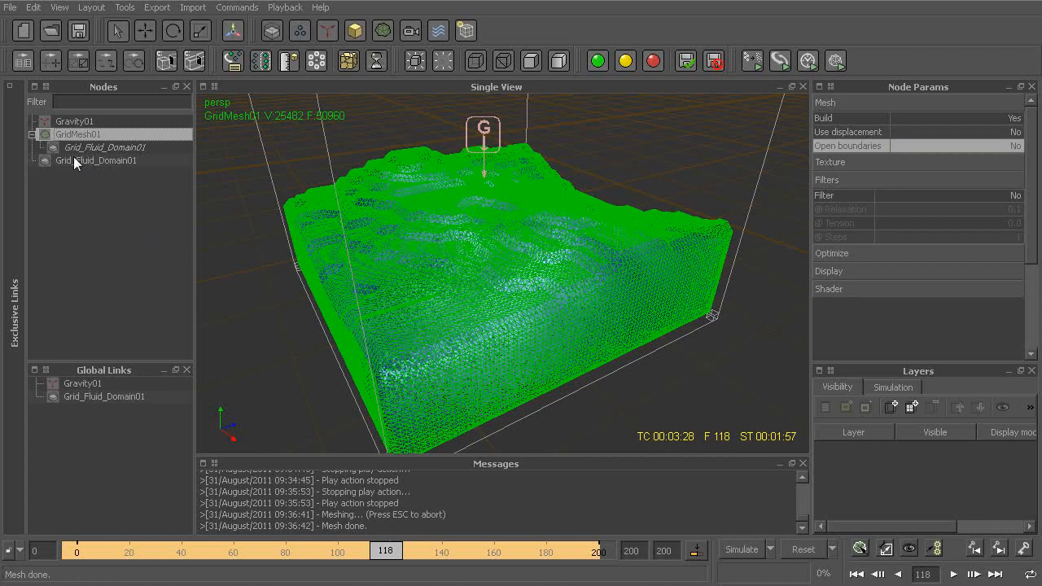
- Build the attached grid meshes from the Surface parameters of Grid_Fluid_Domain01
left_click(77, 161)
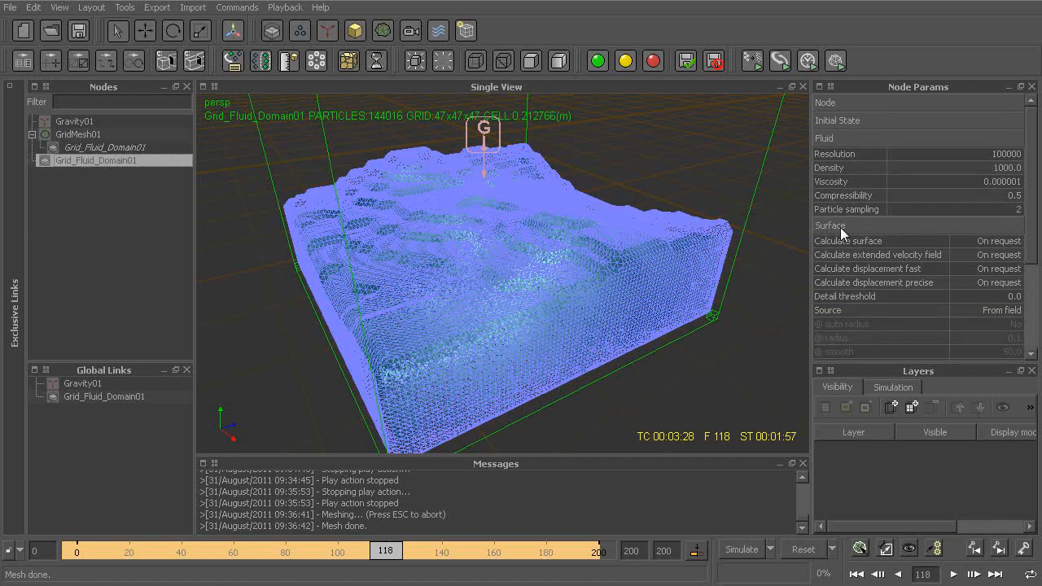
left_click_drag(1034, 210, 1040, 265)
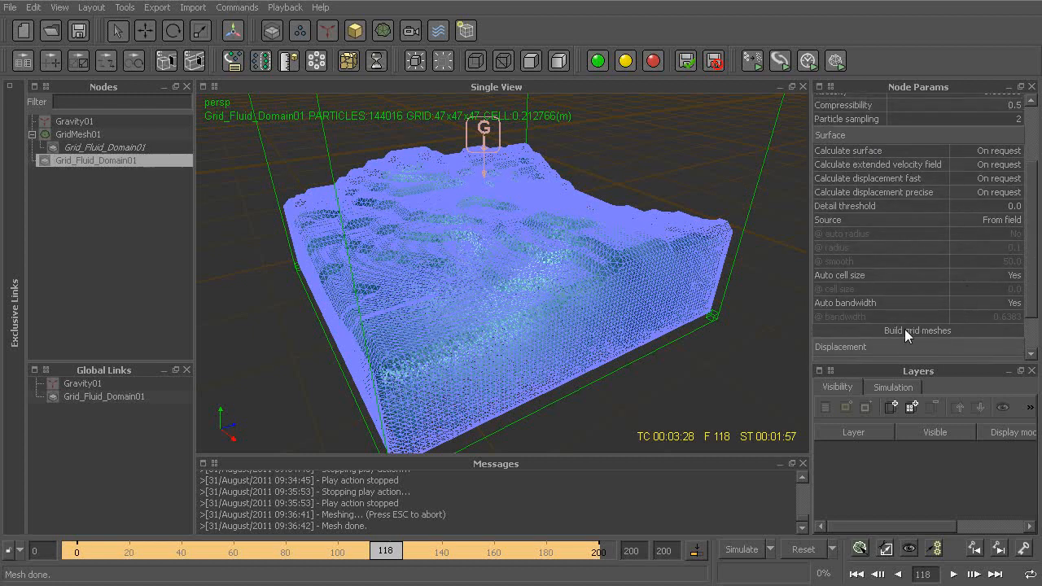
left_click(918, 329)
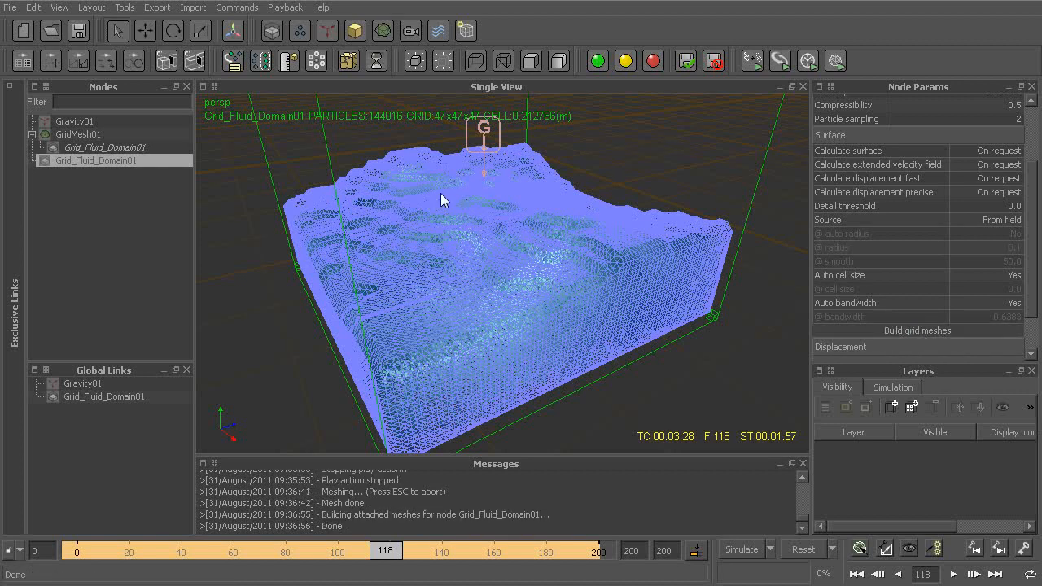
- Select GridMesh01 and change the viewport display of its mesh to smooth shading
left_click(88, 136)
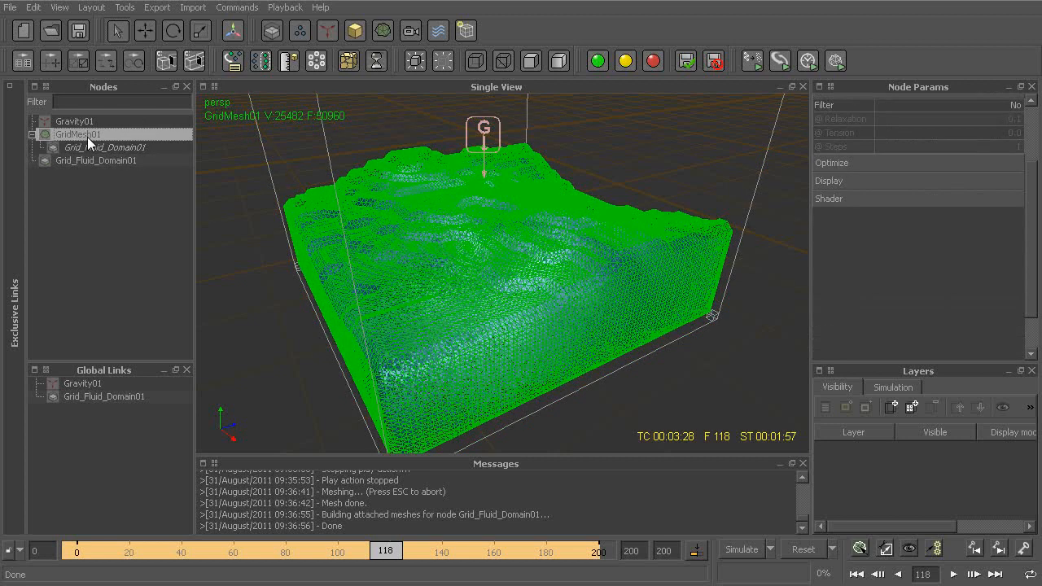
left_click(382, 30)
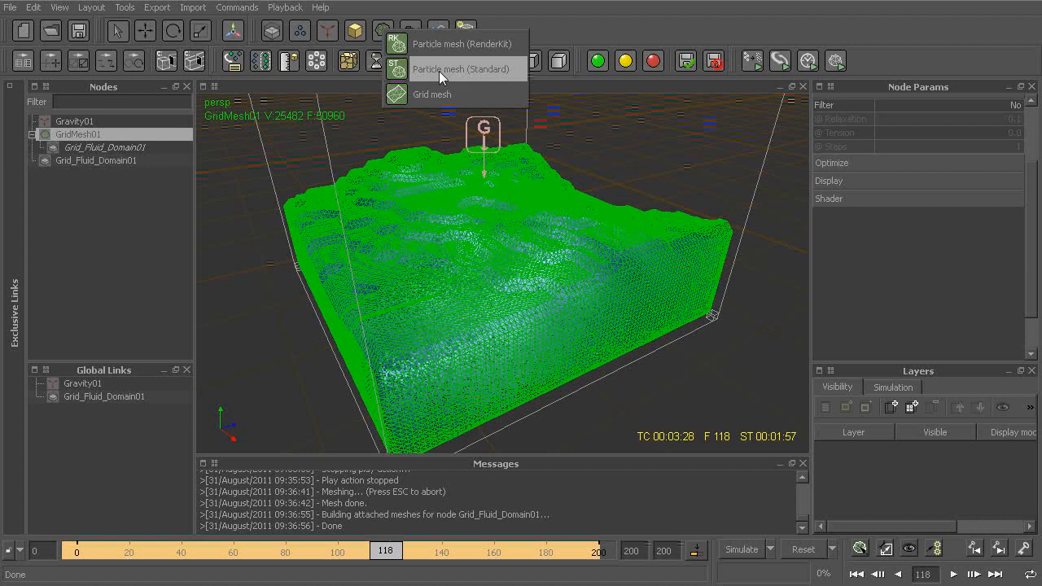
left_click(77, 137)
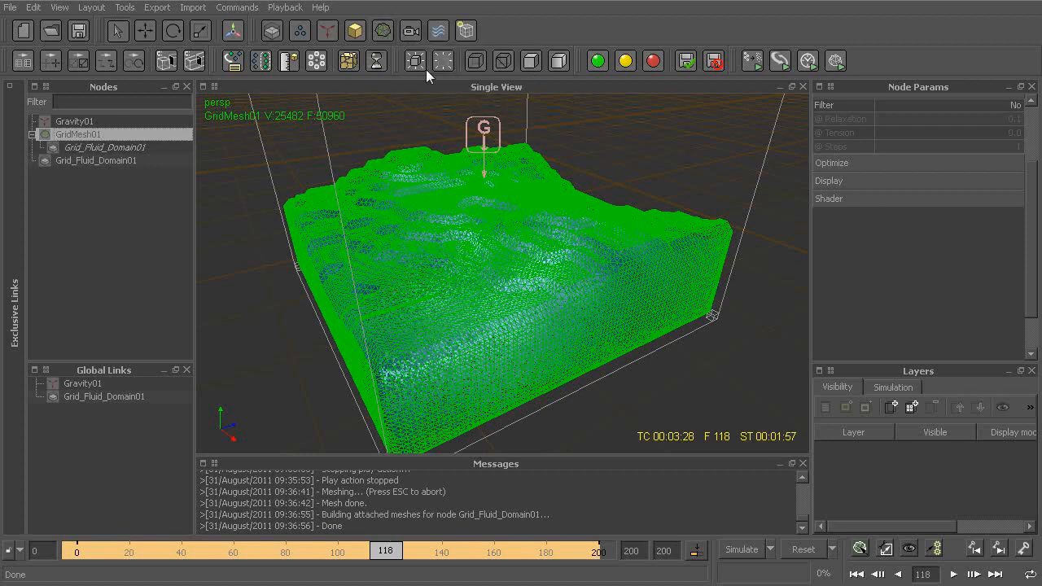
left_click(558, 61)
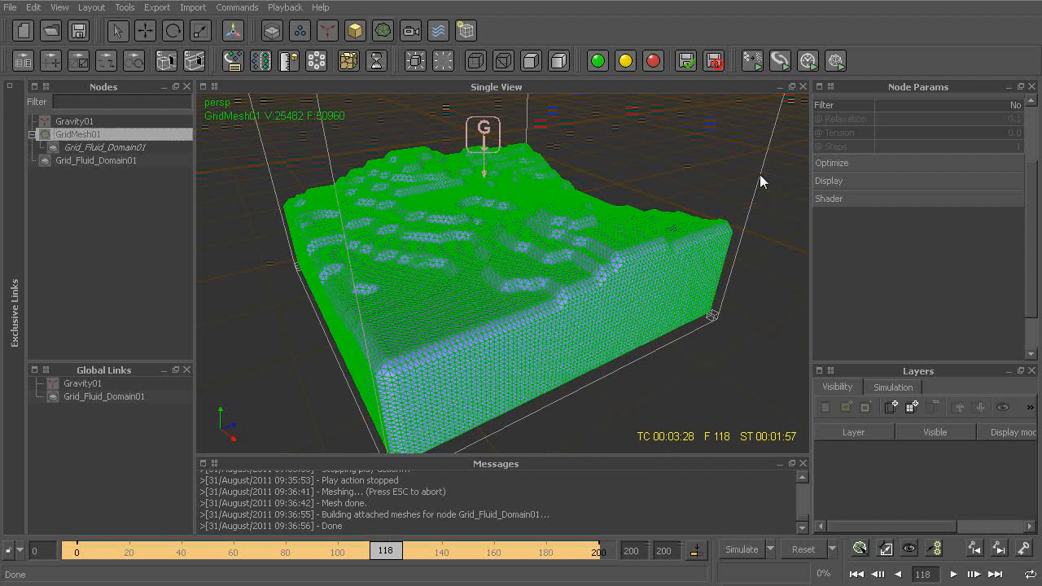
- Examine GridMesh01's mesh and filter parameters, Grid_Fluid_Domain01's Surface parameters, and the shaded mesh surface from several angles
left_click_drag(1033, 191, 1038, 109)
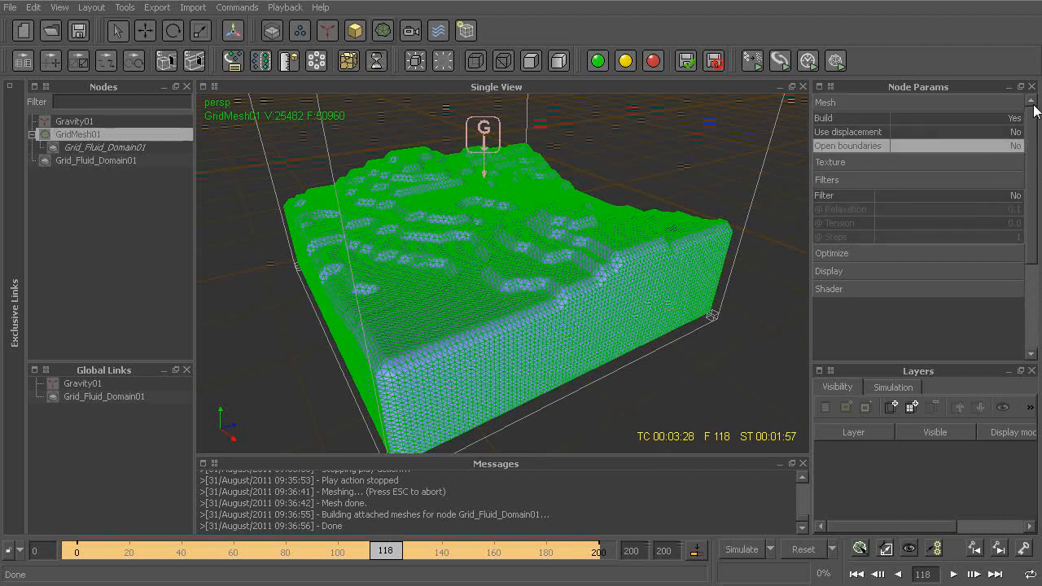
left_click(900, 179)
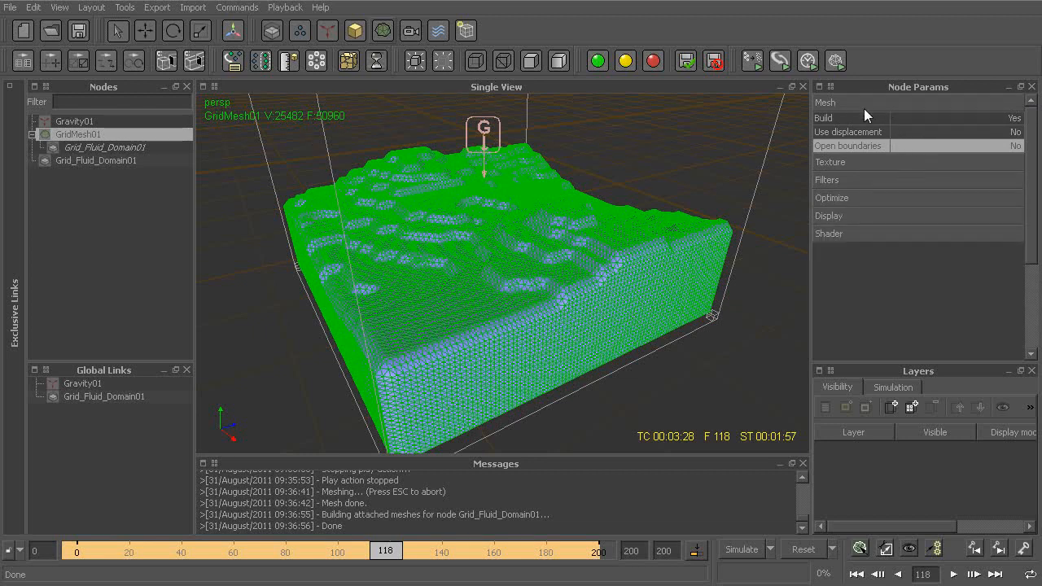
left_click(880, 180)
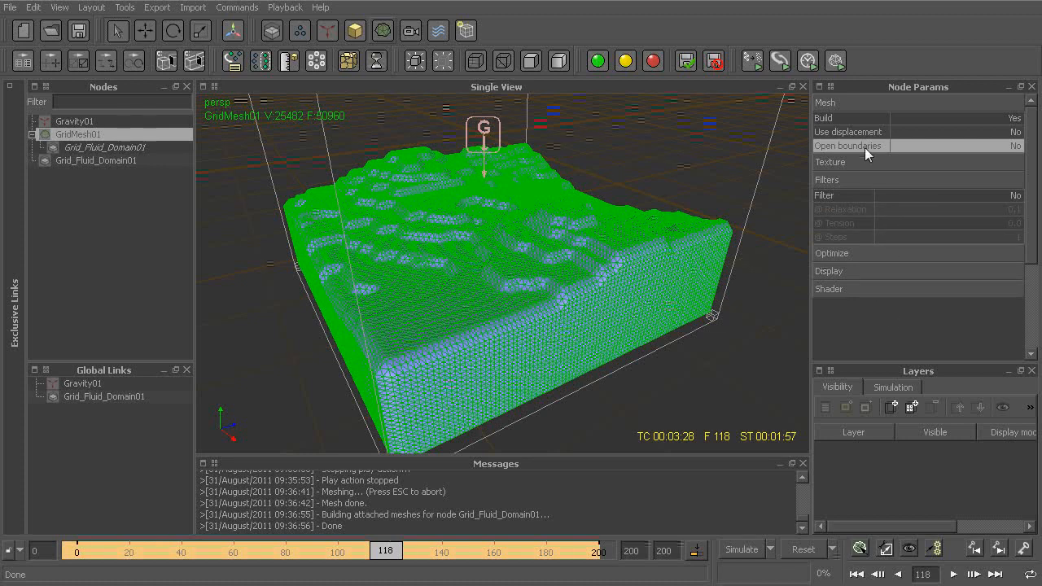
mouse_move(557, 288)
left_mouse_down("alt")
mouse_move(554, 265)
mouse_move(558, 278)
left_mouse_up("alt")
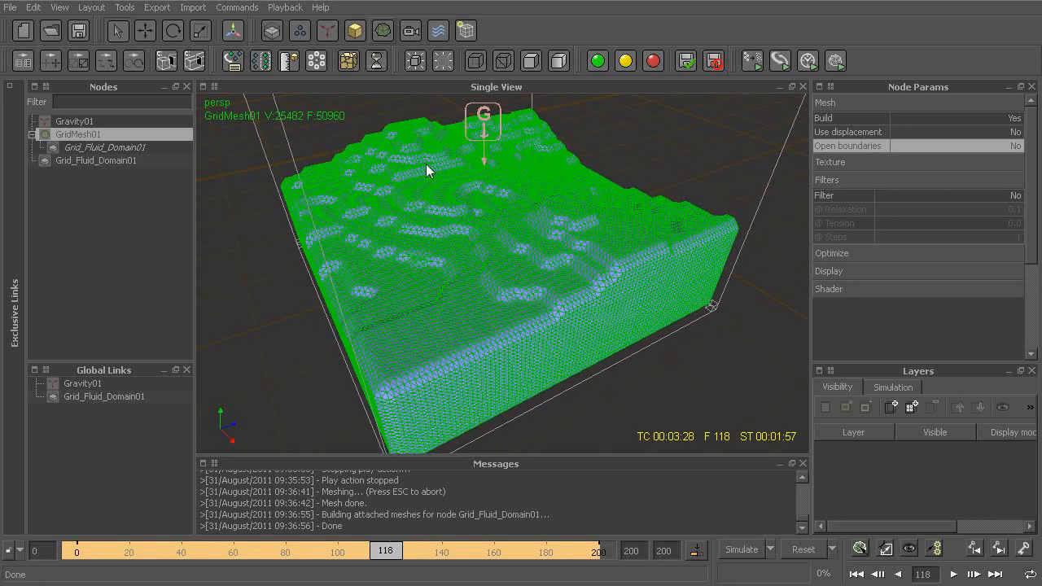
left_click(87, 161)
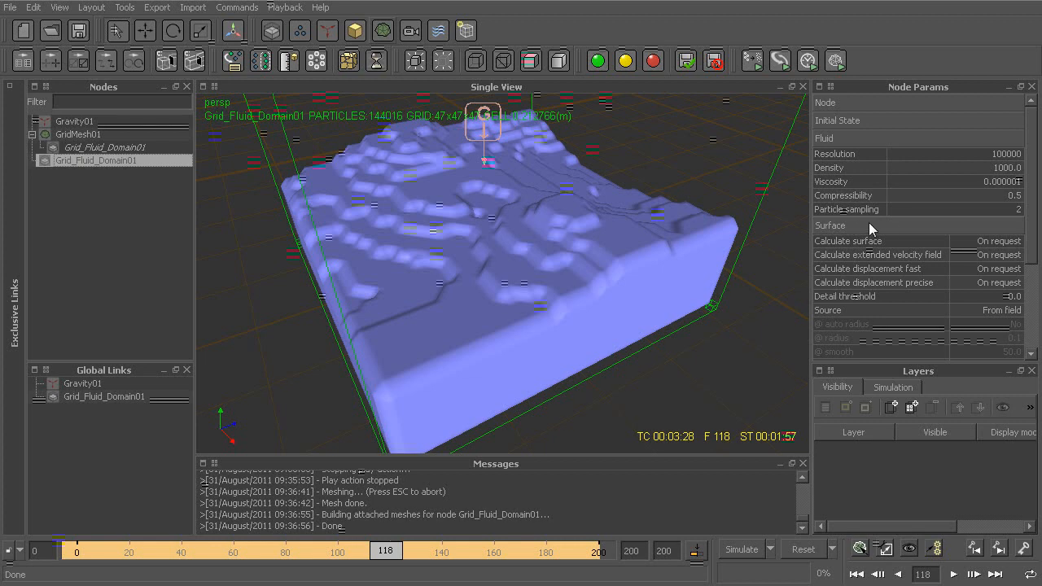
left_click_drag(1035, 214, 1040, 264)
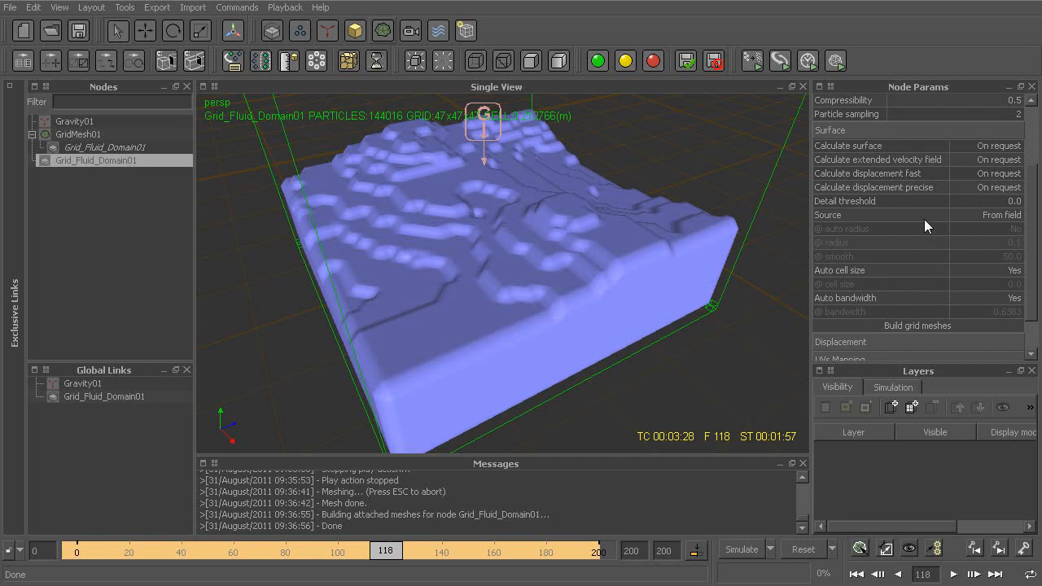
left_click_drag(545, 245, 548, 279, "alt")
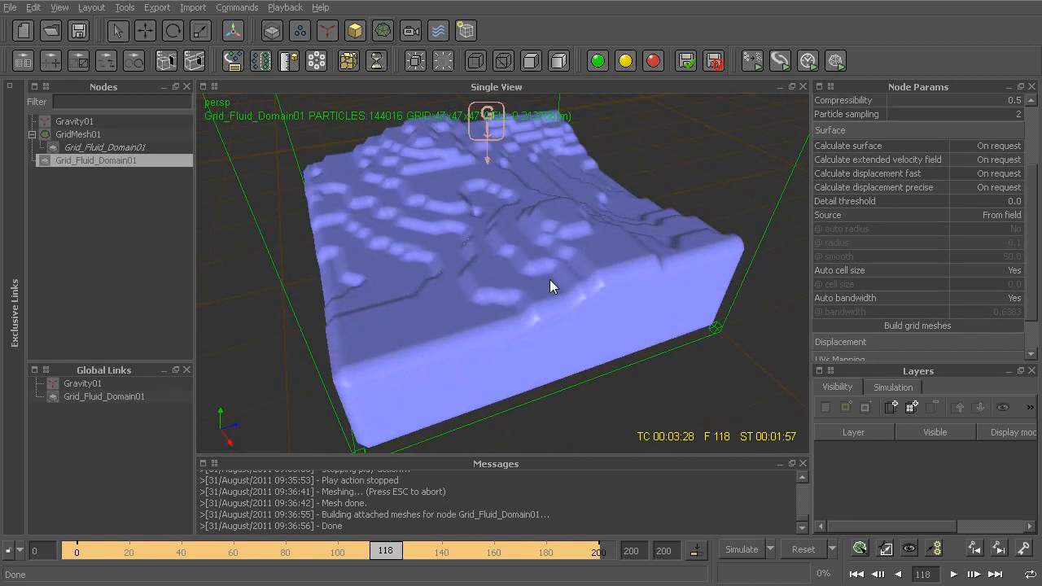
right_click_drag(549, 279, 549, 264, "alt")
left_click_drag(546, 262, 563, 217, "alt")
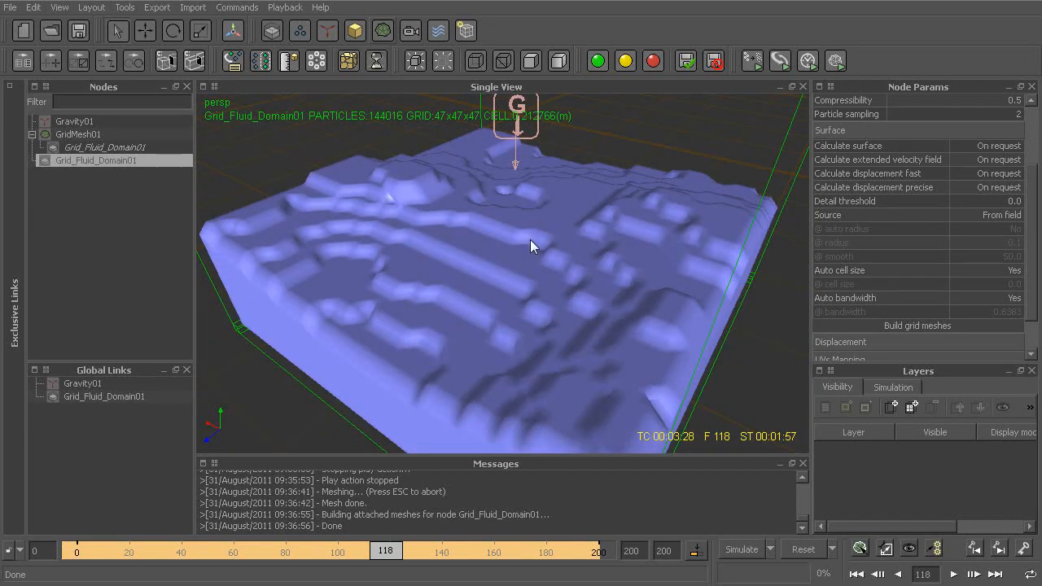
left_click_drag(530, 345, 479, 288, "alt")
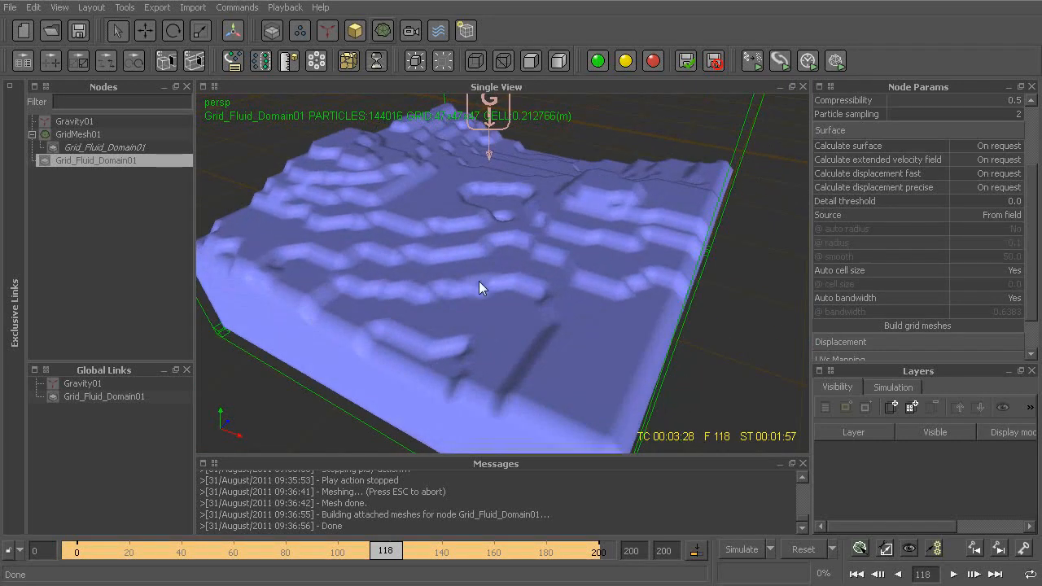
- Set Grid_Fluid_Domain01's detail threshold to 0.2, then rebuild the grid meshes and inspect the surface
left_click(848, 202)
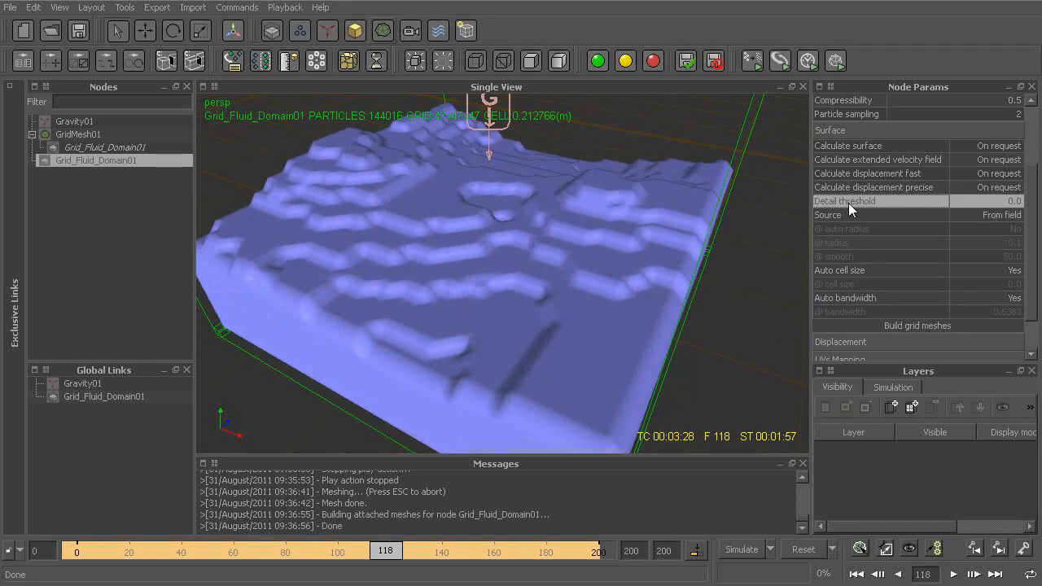
double_click(988, 202)
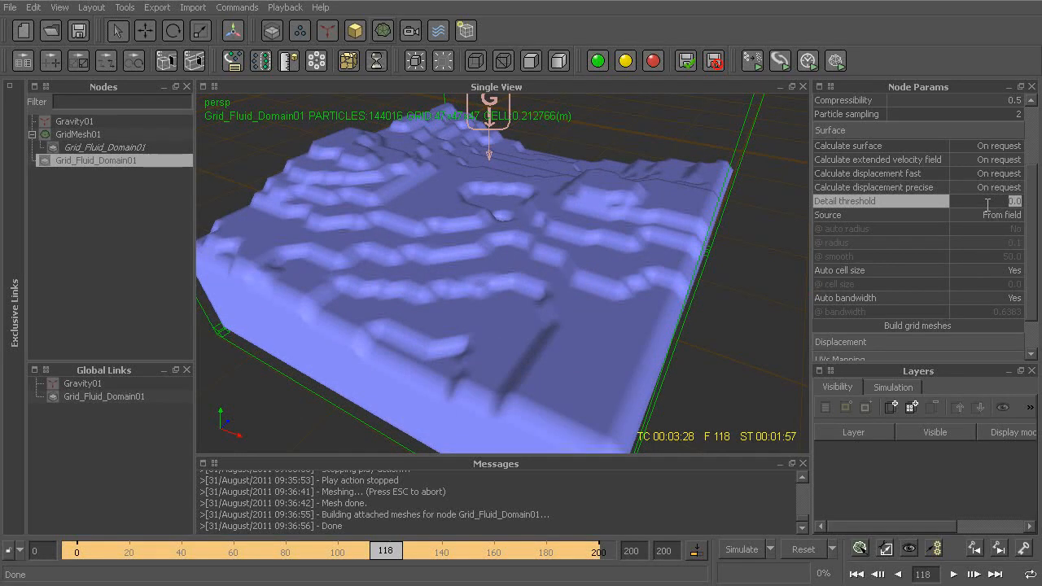
type("0.2")
key("Return")
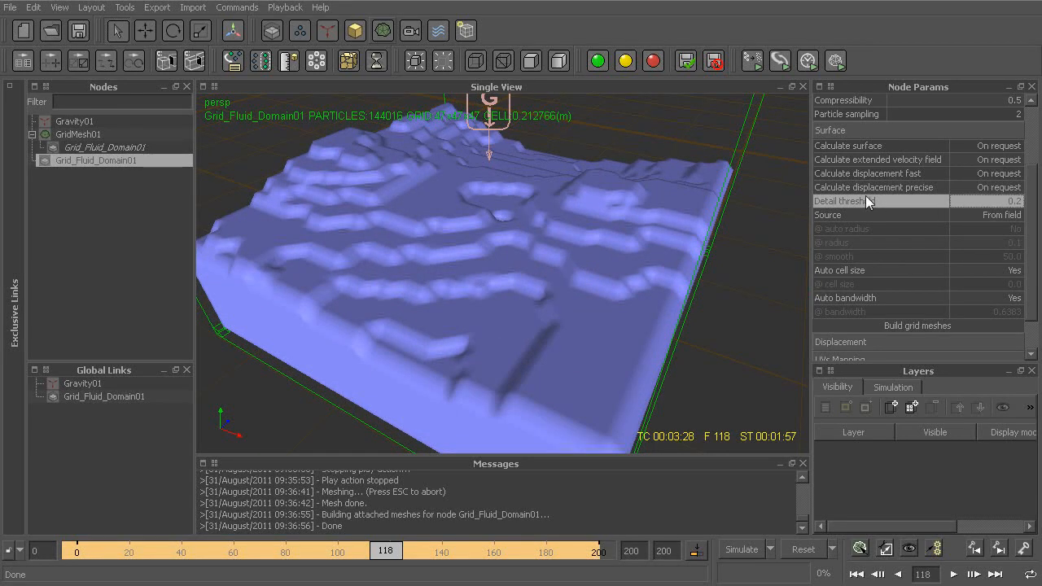
left_click(918, 326)
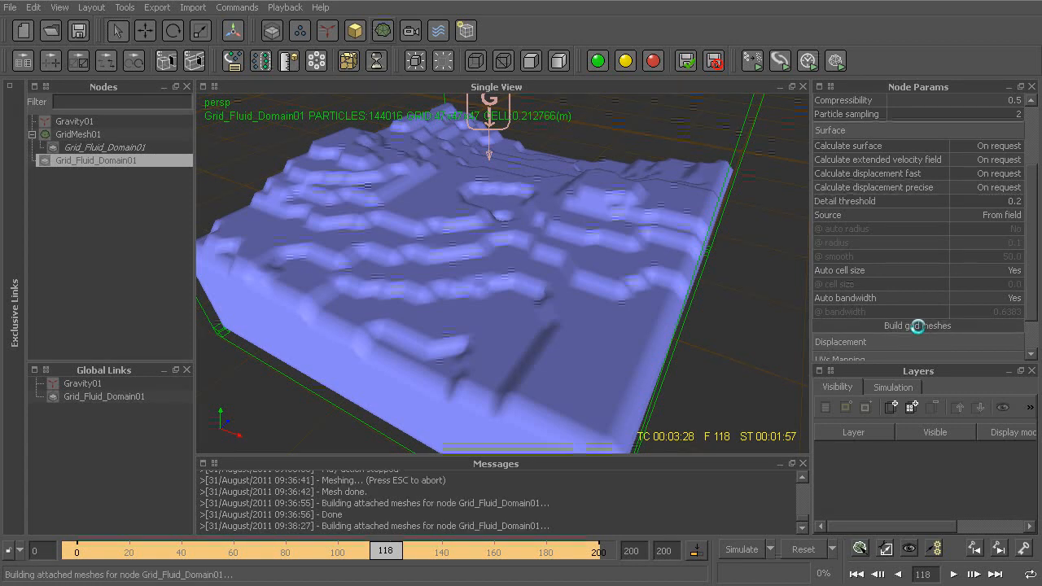
left_click_drag(495, 307, 643, 280, "alt")
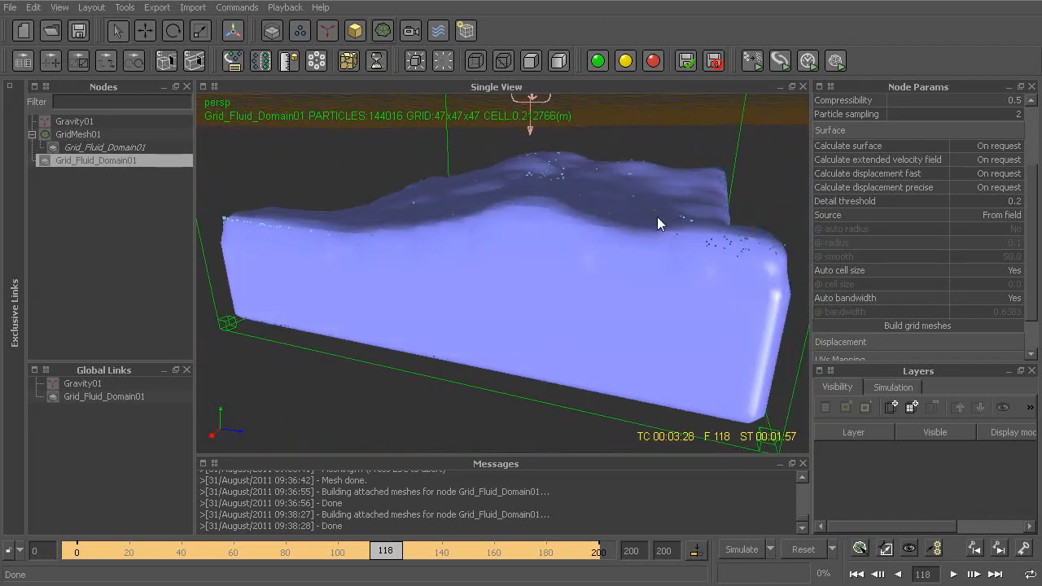
left_click_drag(733, 244, 303, 300, "alt")
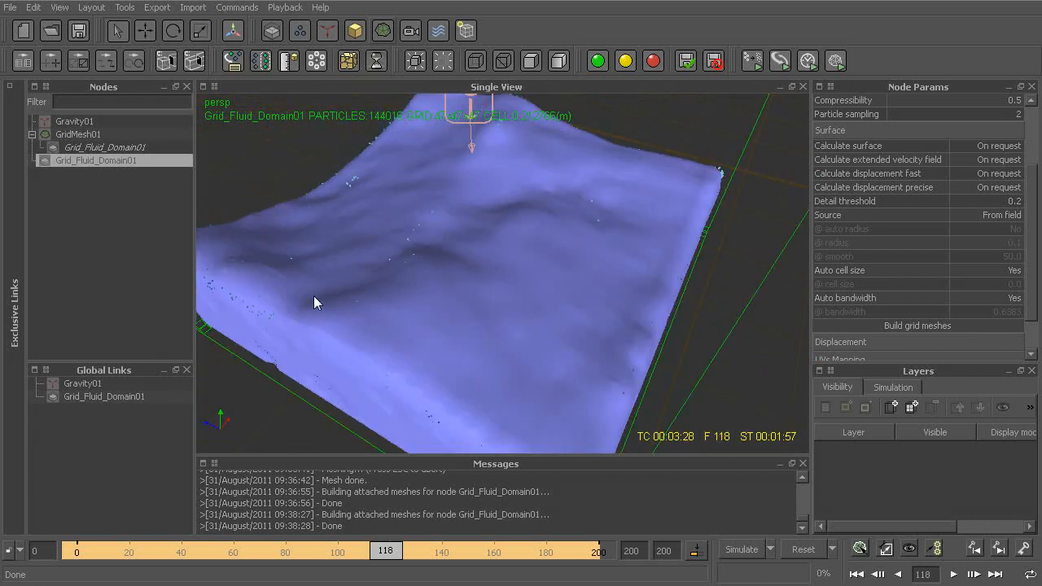
- Lower the fluid domain's detail threshold to 0.1 and rebuild the grid meshes for comparison
double_click(976, 198)
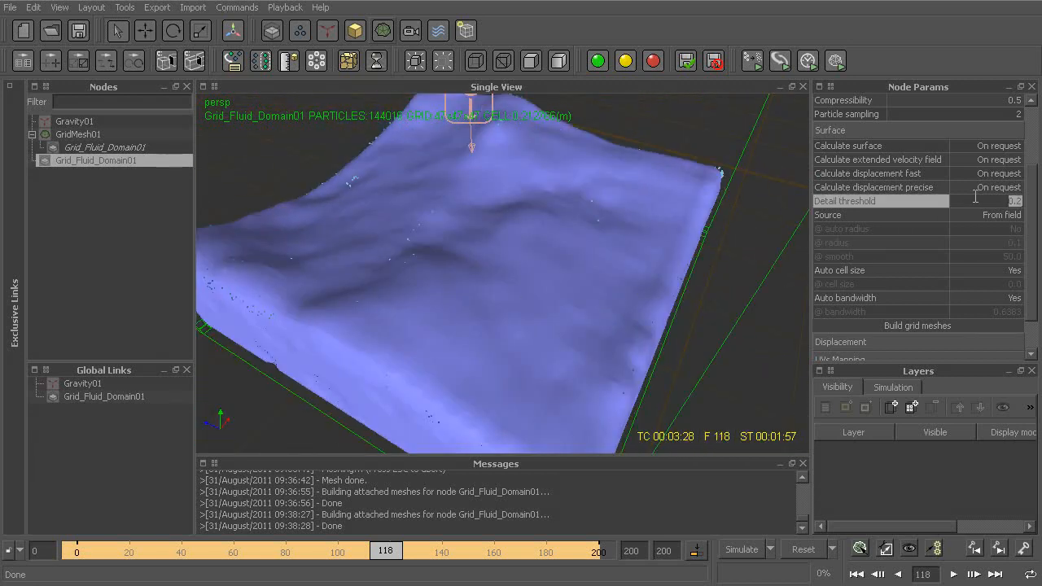
type("0.1")
key("Return")
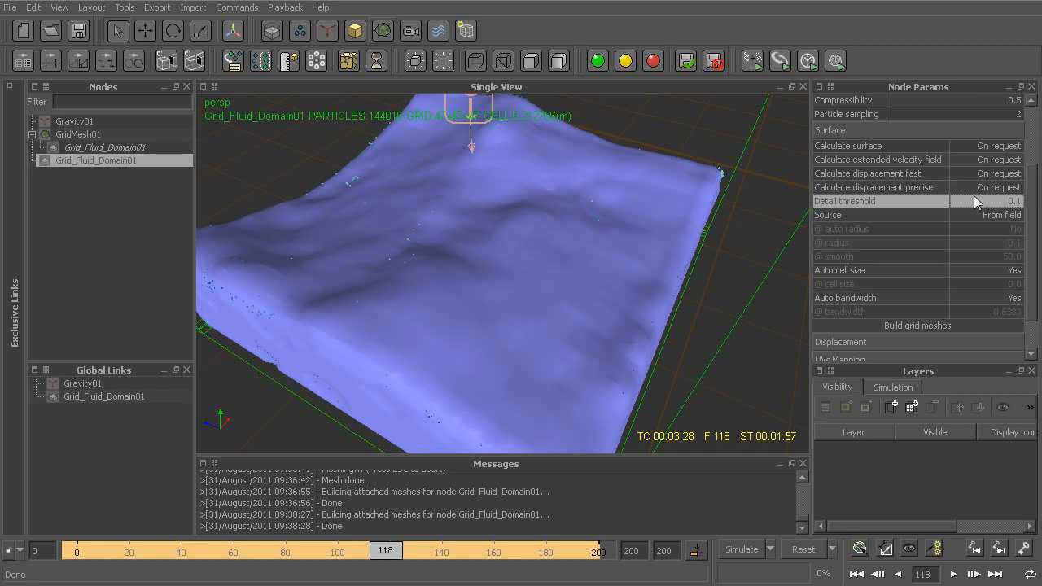
left_click(946, 326)
left_click_drag(581, 331, 497, 347, "alt")
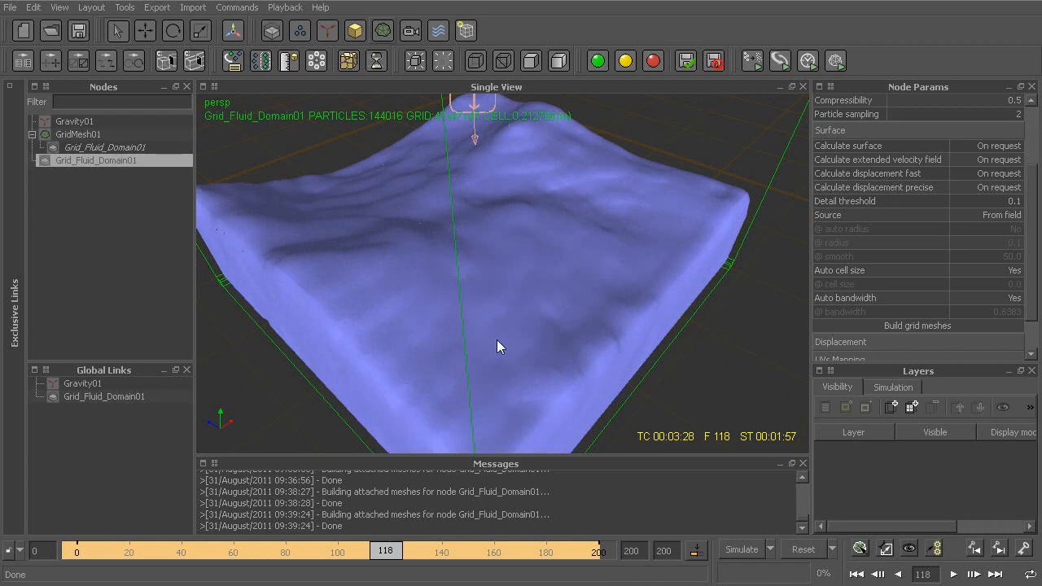
- Set the fluid domain's detail threshold to 0.02, rebuild the grid meshes and inspect the resulting surface
left_click(995, 202)
type("0.02")
key("Return")
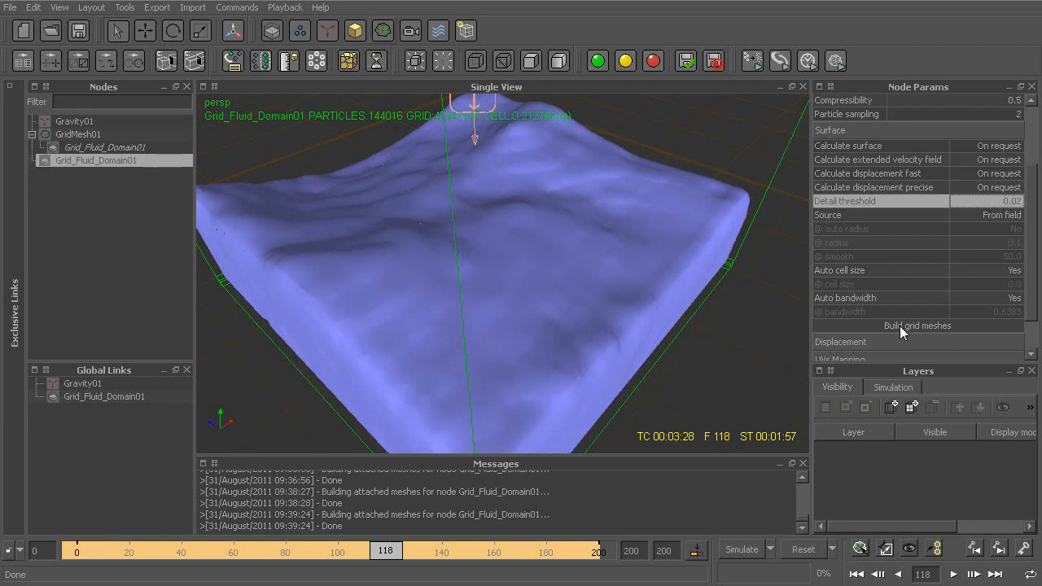
left_click(899, 327)
left_click_drag(616, 303, 461, 298, "alt")
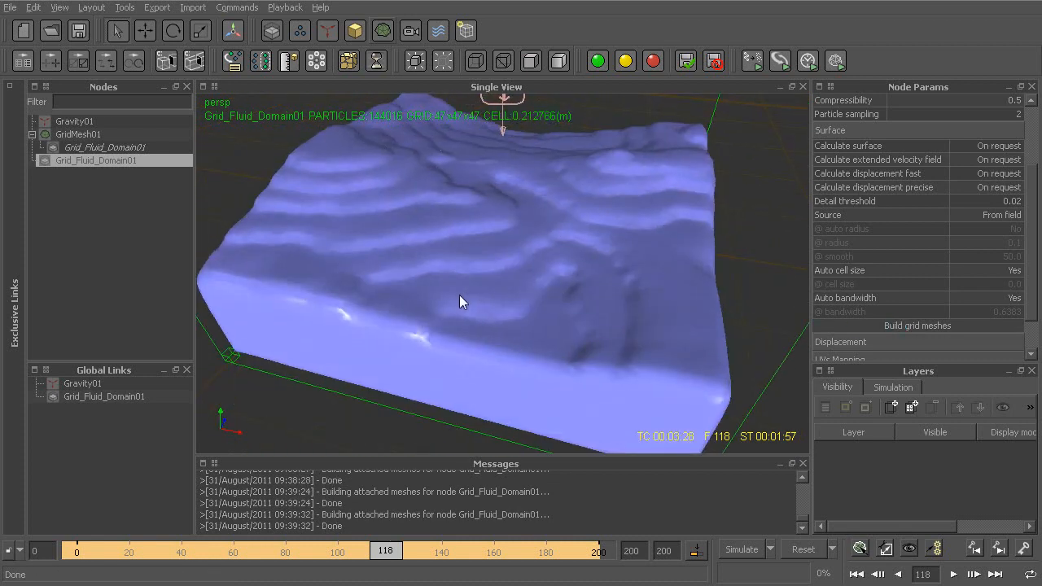
- Set the fluid domain's detail threshold to 0.5, rebuild the grid meshes and inspect the surface against the particles
double_click(1010, 203)
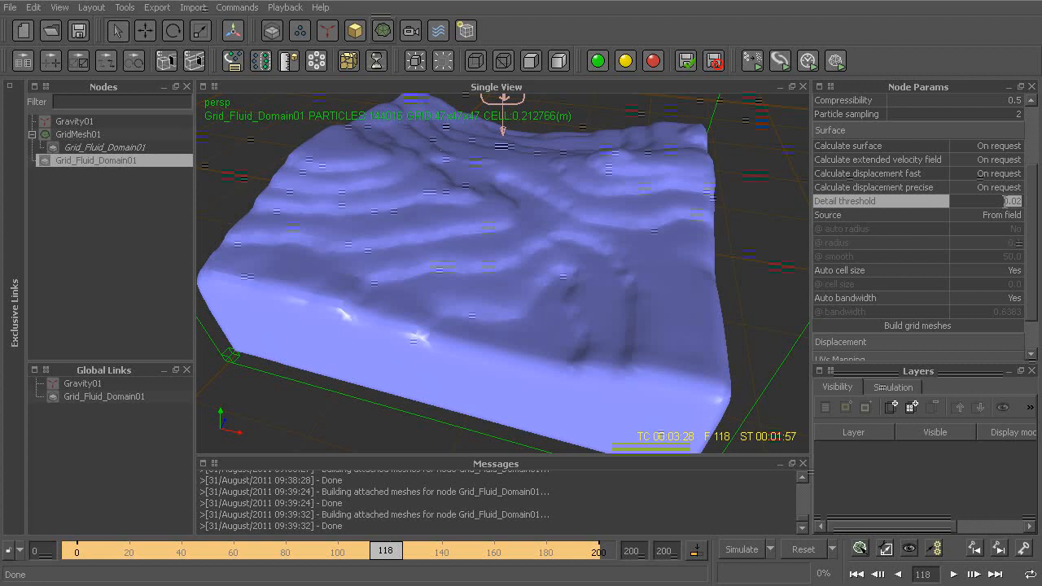
type("0.5")
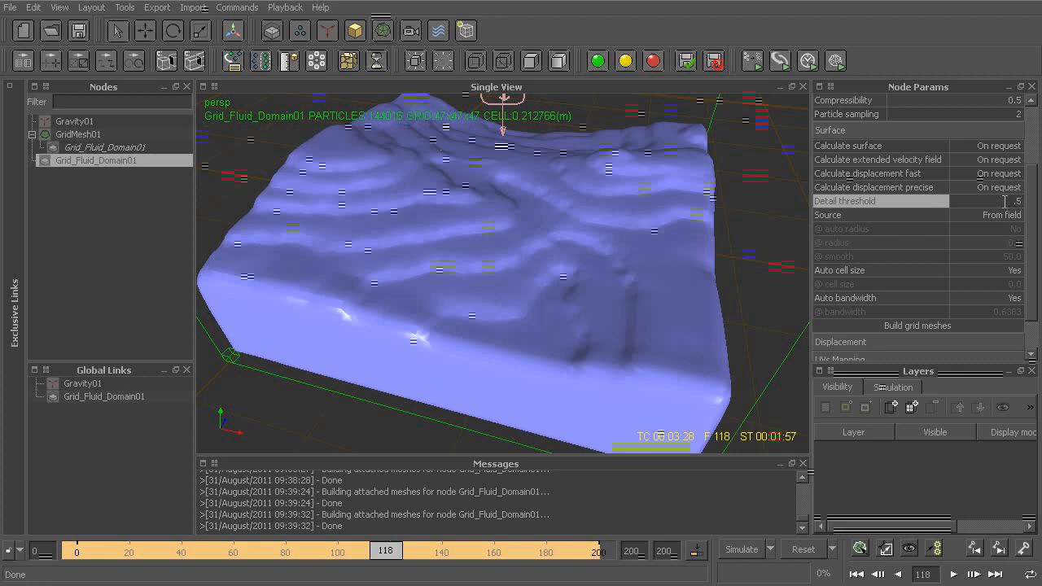
key("Return")
left_click(917, 326)
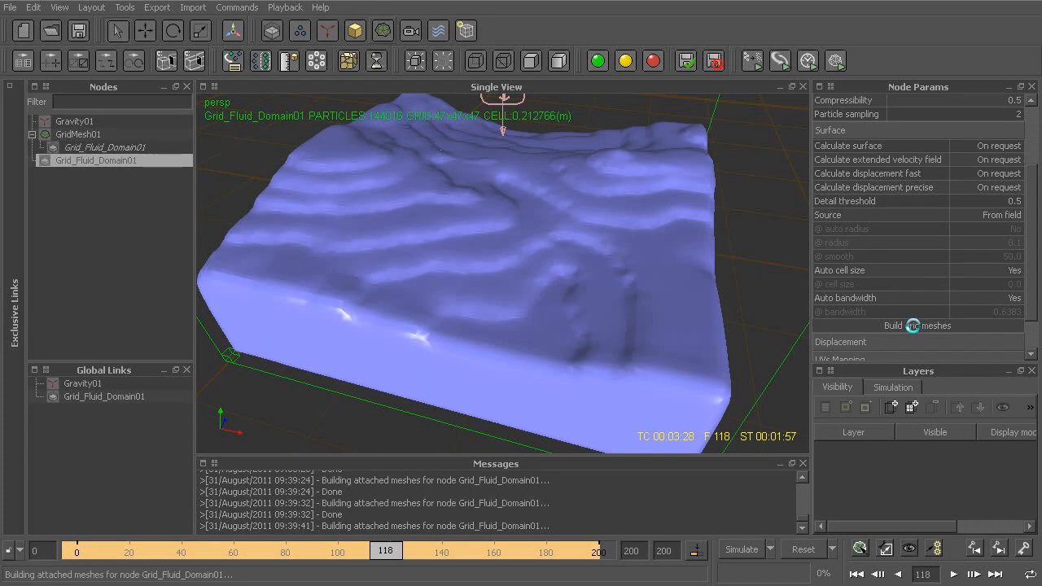
left_click_drag(667, 310, 611, 254, "alt")
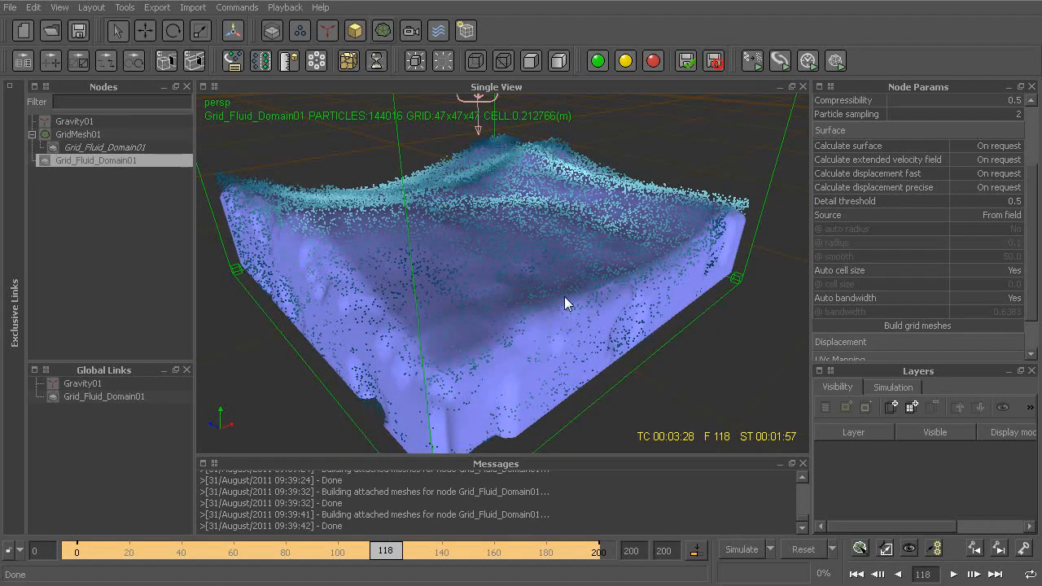
left_click_drag(545, 277, 583, 221, "alt")
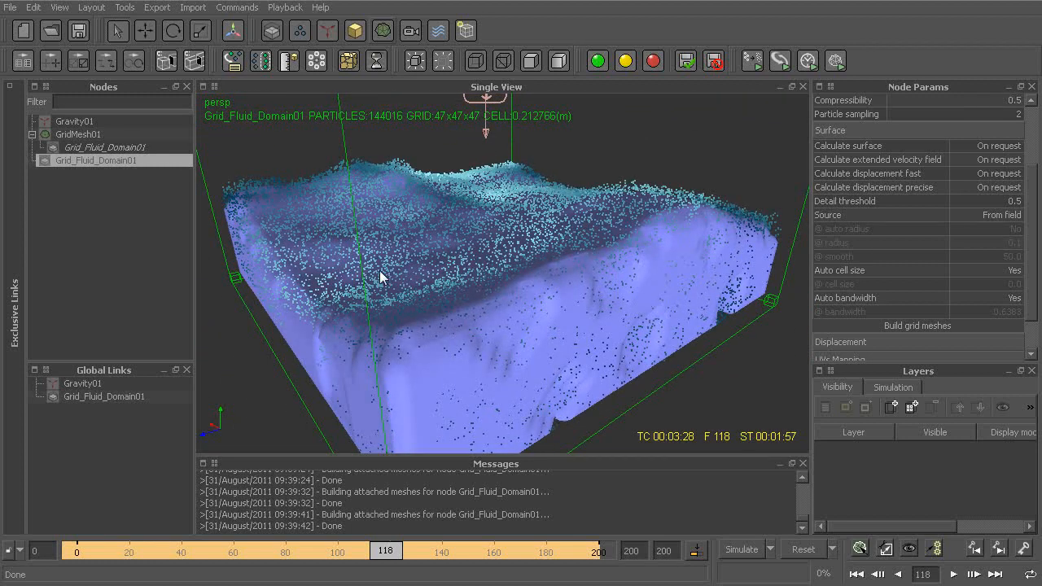
left_click_drag(589, 198, 440, 234, "alt")
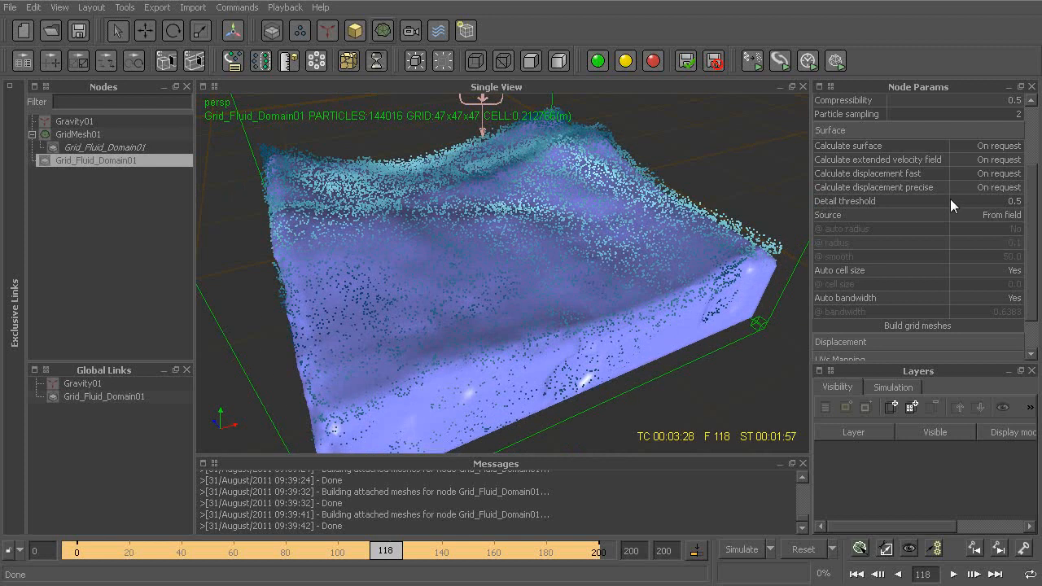
- Set the fluid domain's detail threshold to 0.2 and rebuild the grid meshes
left_click(997, 201)
type("0.2")
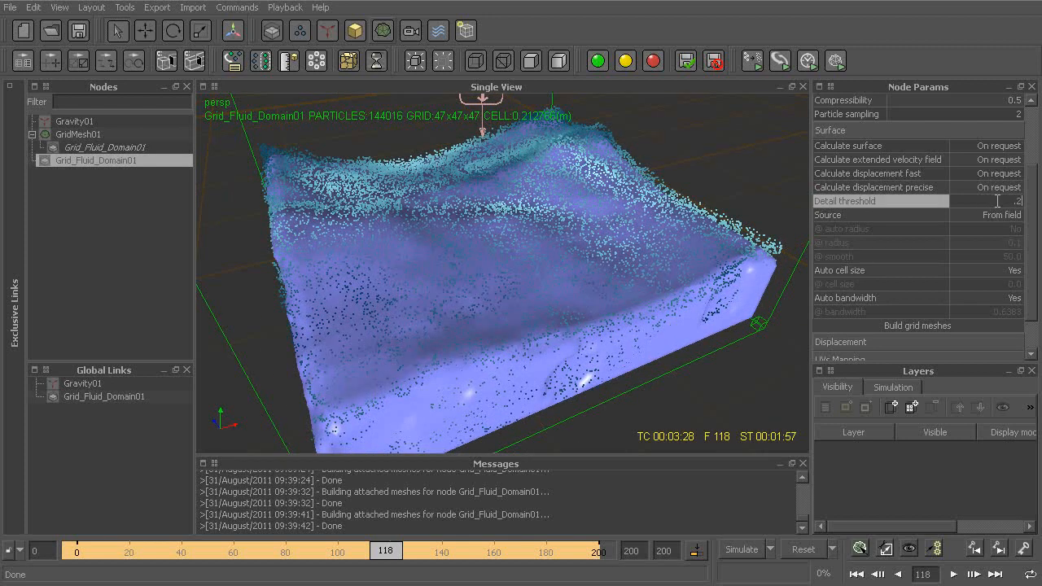
key("Return")
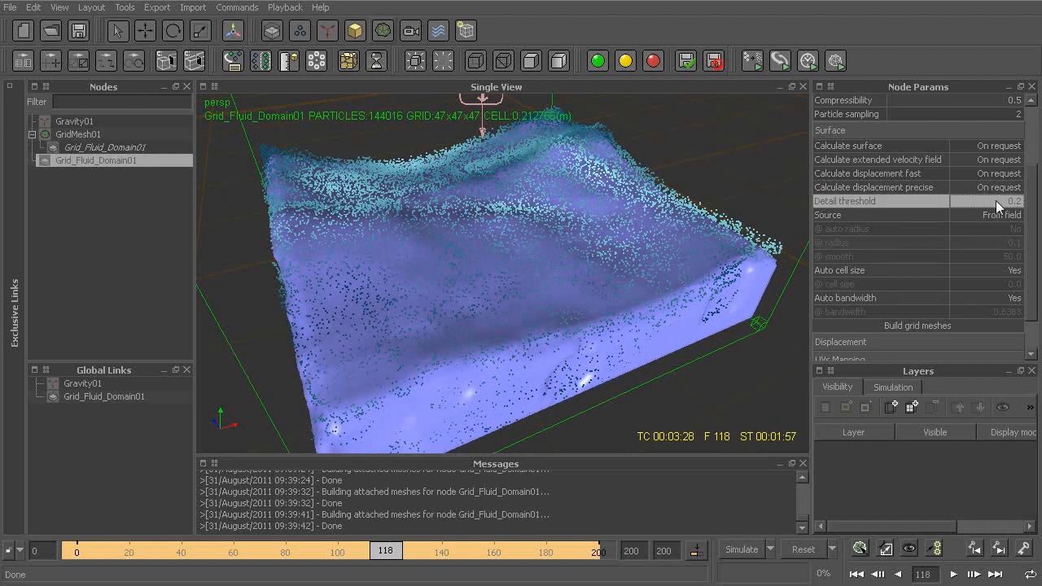
left_click(917, 326)
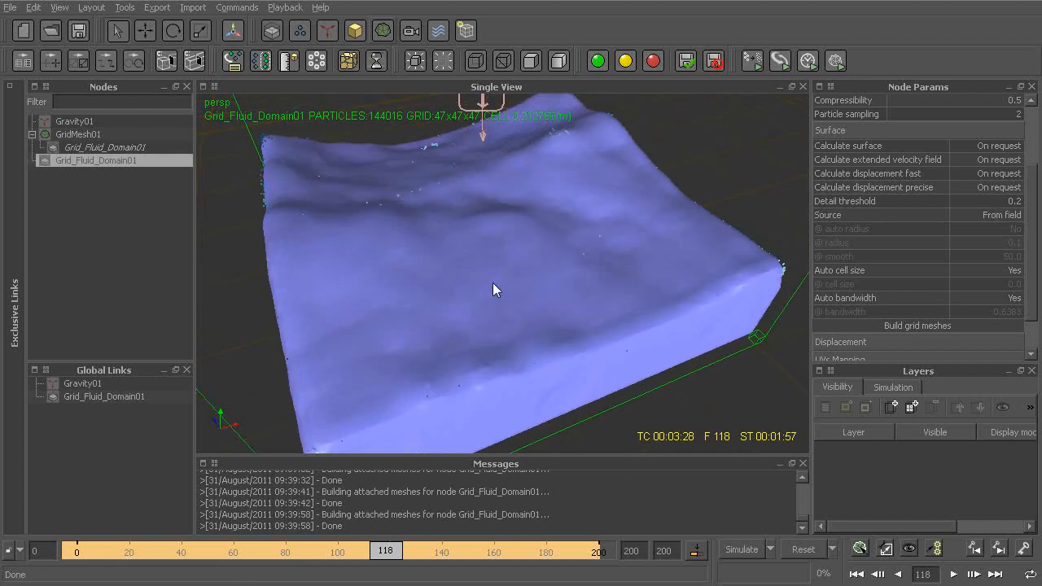
left_click_drag(494, 289, 489, 277, "alt")
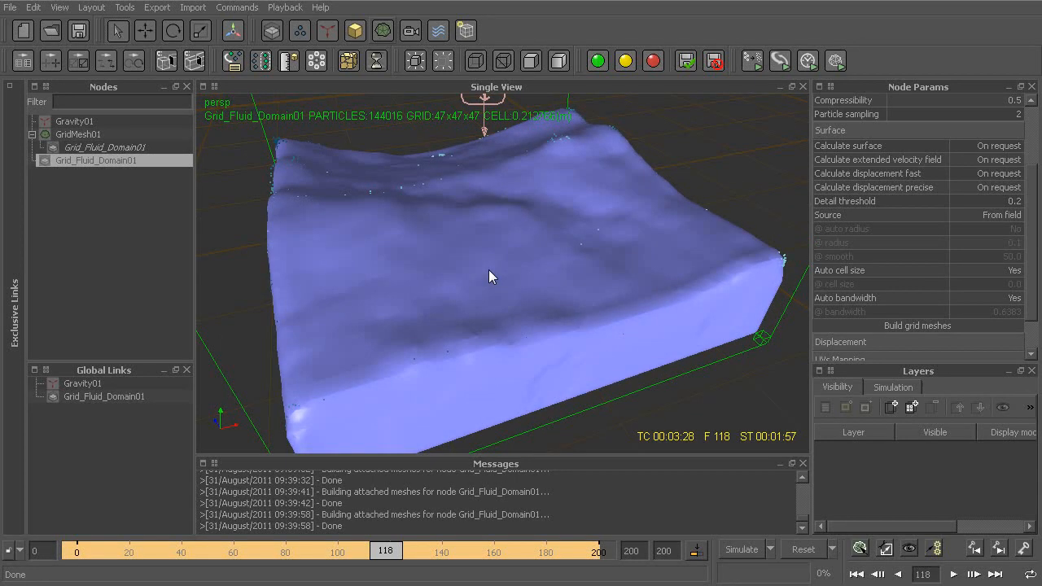
- Examine GridMesh01's vertex and face counts and its wireframe density up close
left_click(915, 272)
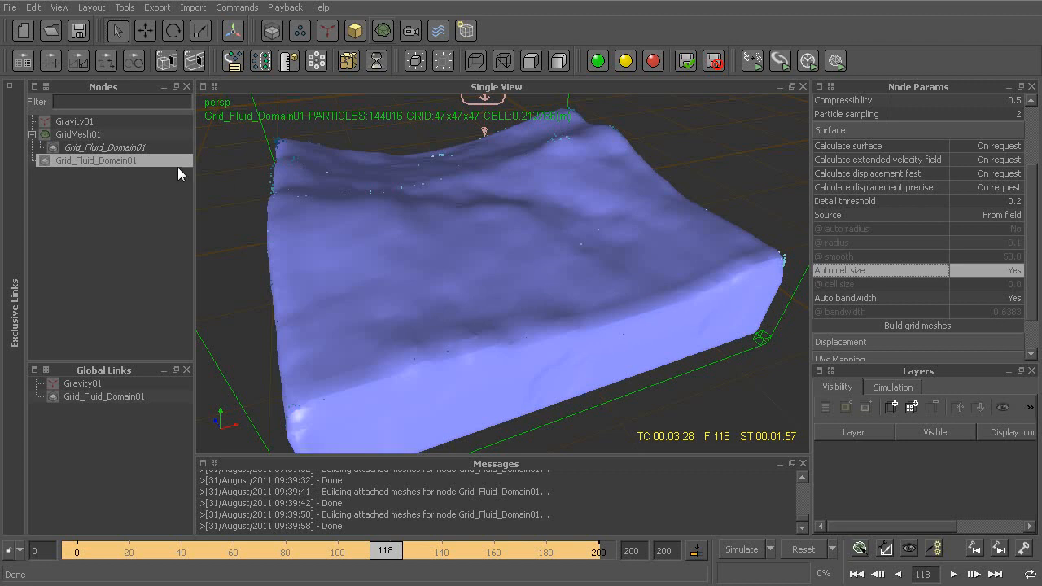
left_click(78, 134)
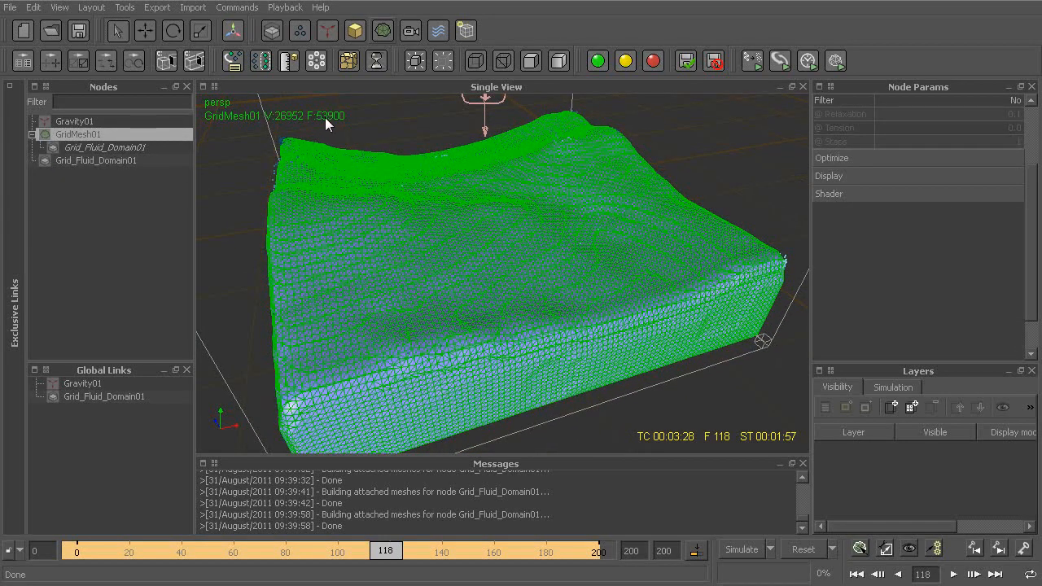
mouse_move(470, 281)
left_mouse_down("alt")
mouse_move(465, 326)
mouse_move(457, 294)
left_mouse_up("alt")
scroll(456, 289, "up", 10)
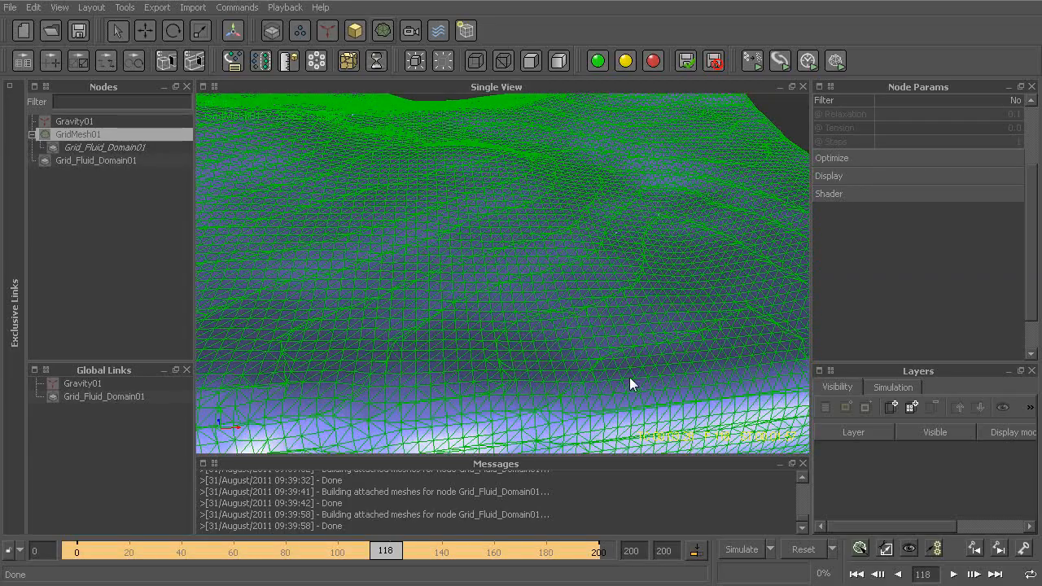
- Disable Grid_Fluid_Domain01's auto cell size, set its cell size to 0.5, rebuild the grid meshes and inspect GridMesh01's wireframe
left_click(123, 161)
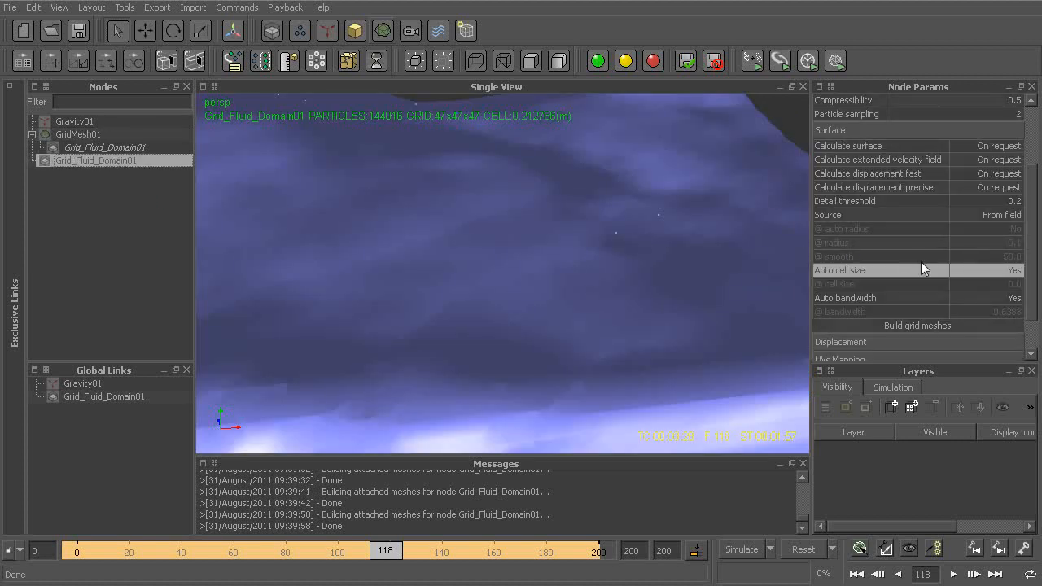
left_click(980, 273)
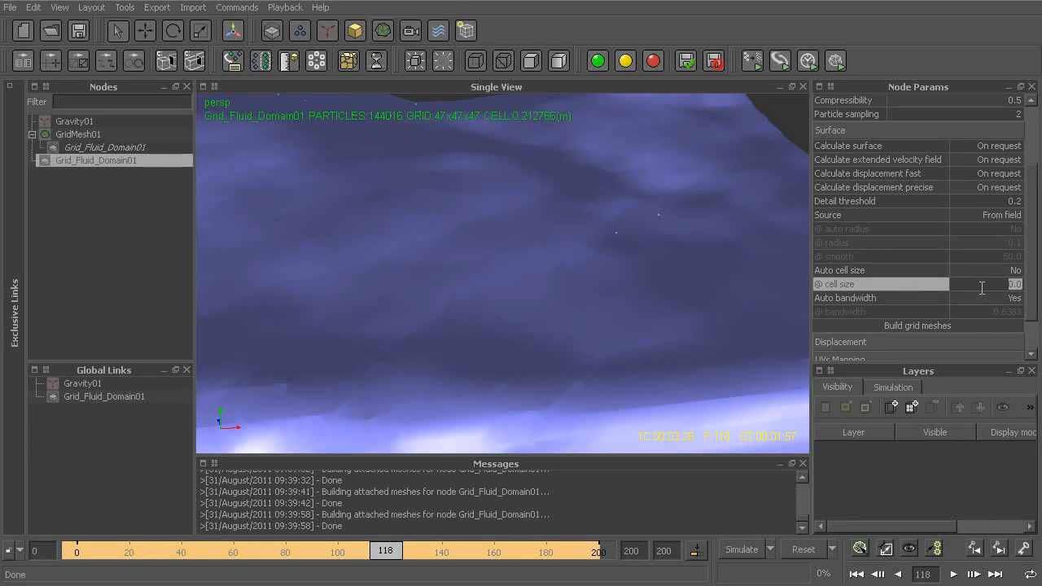
type("0.5")
key("Return")
left_click(919, 325)
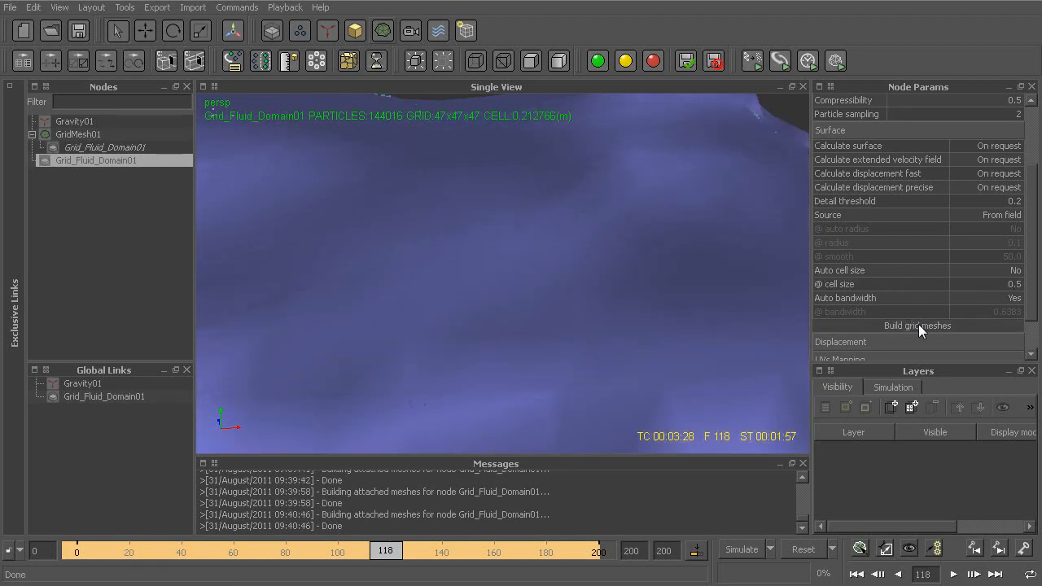
left_click(579, 204)
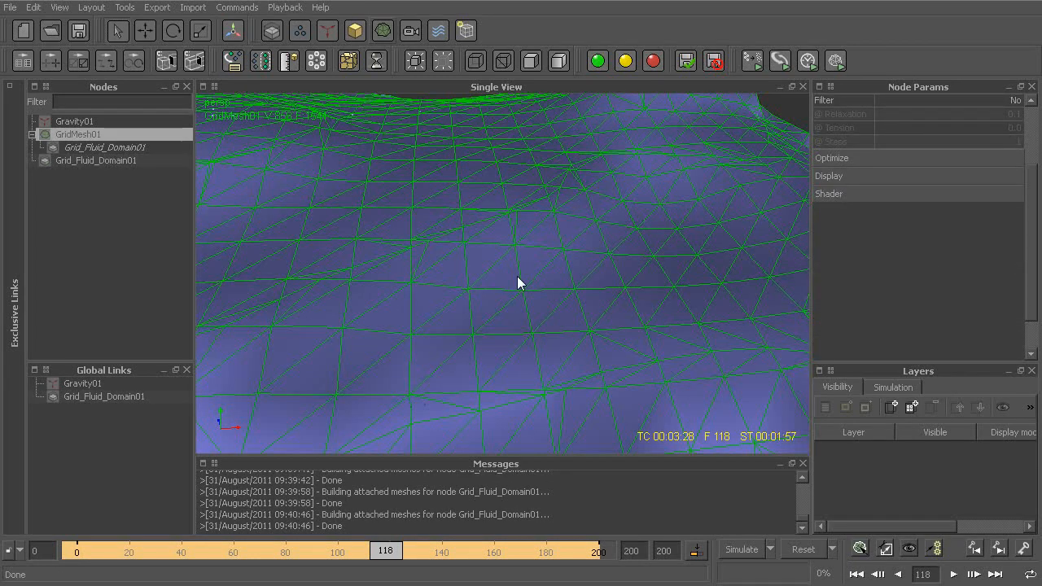
scroll(525, 296, "down", 3)
middle_click_drag(403, 156, 391, 279, "alt")
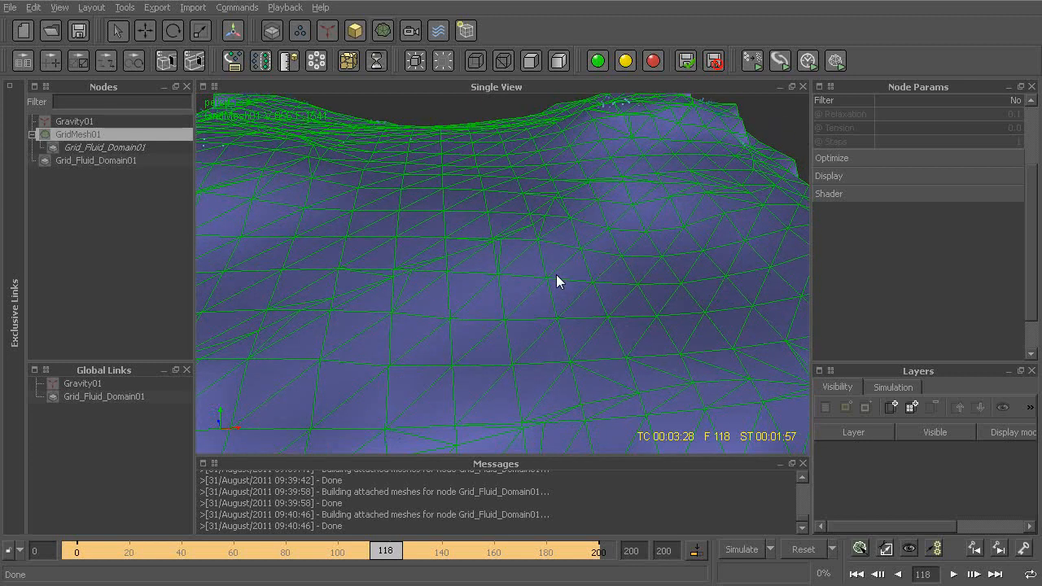
- Re-enable auto cell size on Grid_Fluid_Domain01, rebuild the grid meshes and view the whole surface
left_click(118, 148)
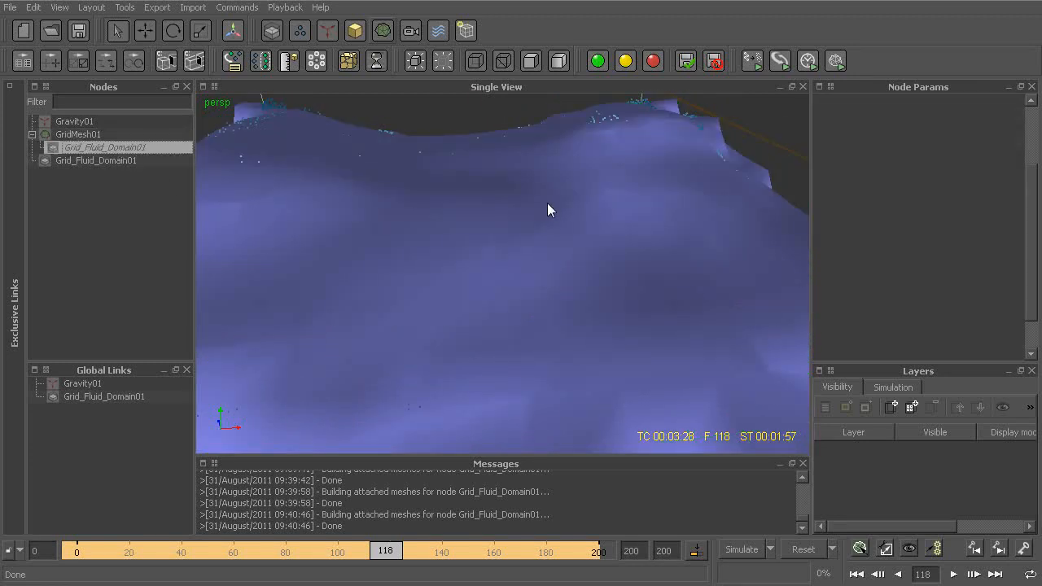
left_click(86, 160)
left_click(992, 285)
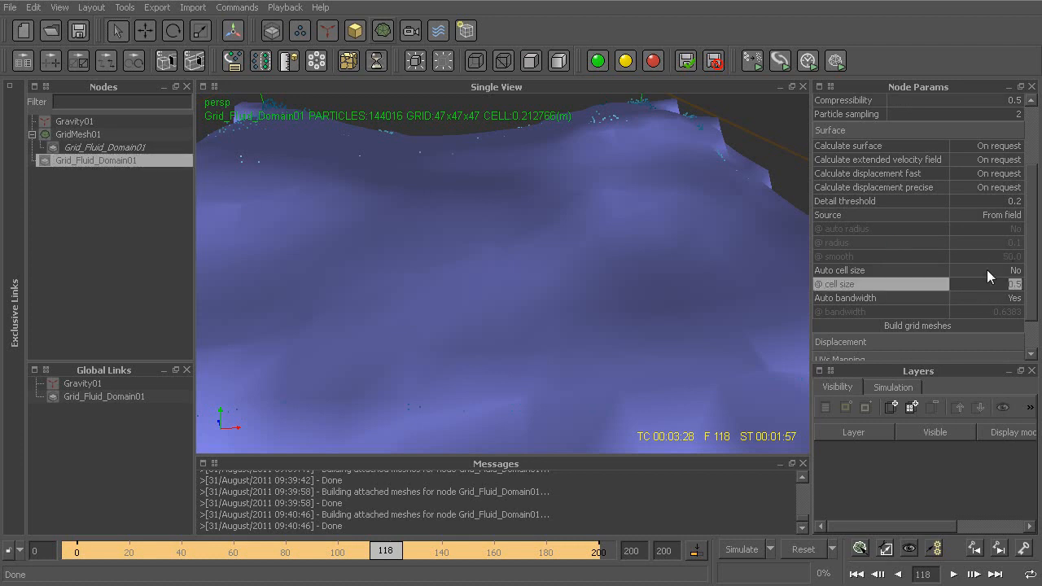
left_click(985, 270)
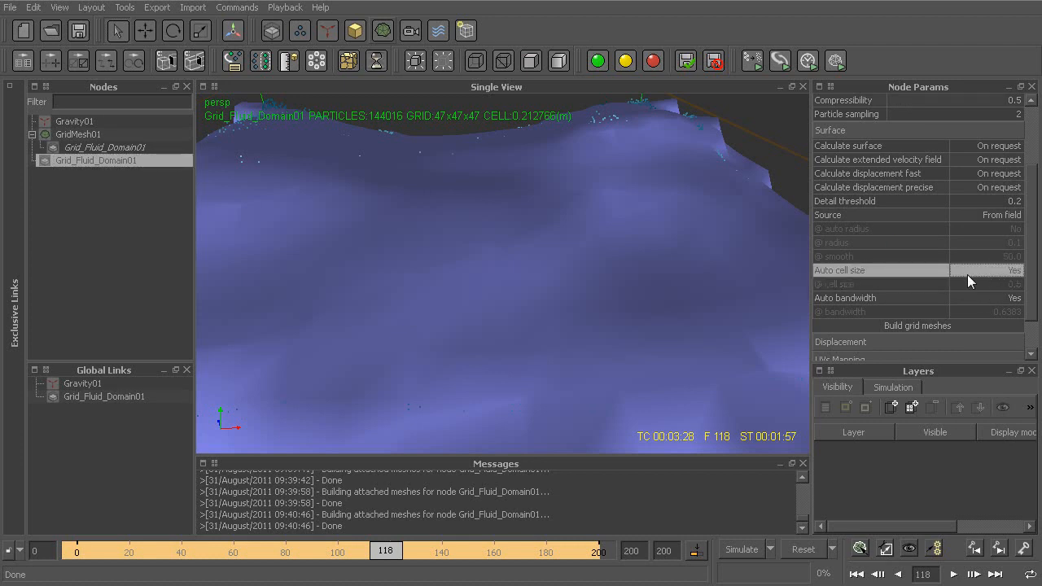
left_click(934, 325)
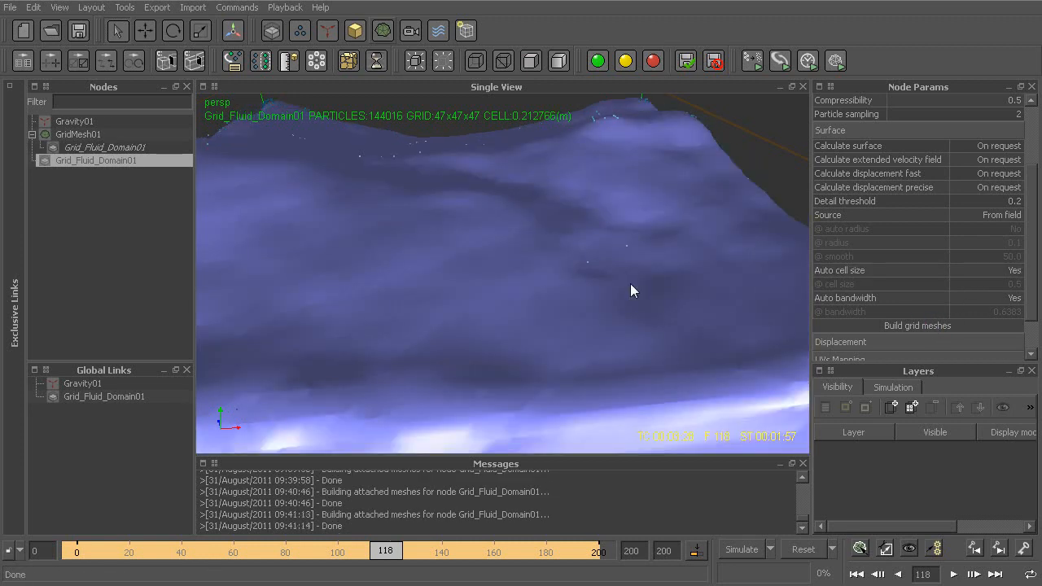
left_click_drag(586, 292, 564, 274, "alt")
scroll(565, 279, "down", 4)
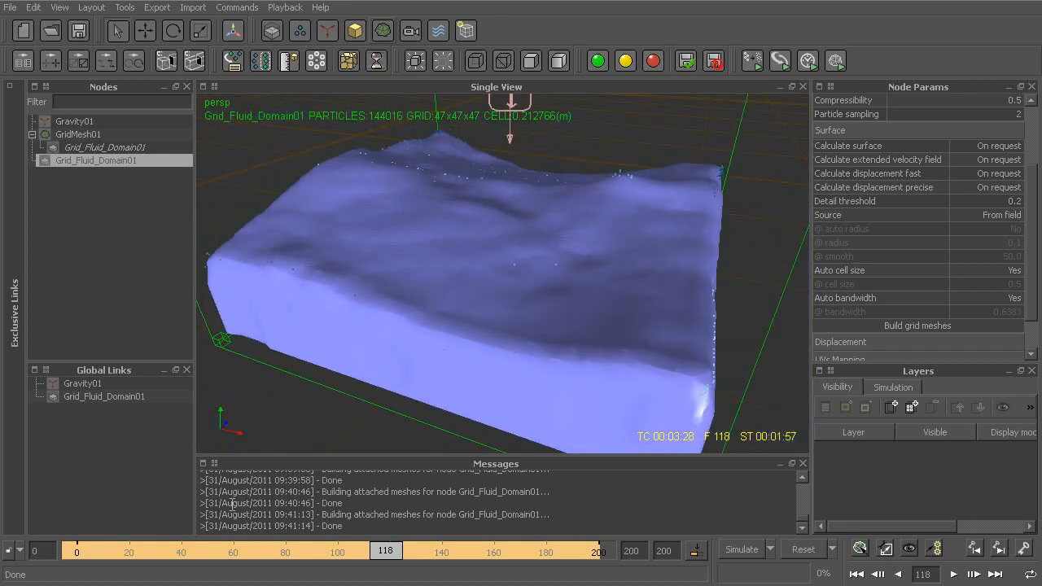
- Go to frame 14 in the timeline and frame the particle splash at the wave crest
left_click(116, 552)
mouse_move(116, 551)
left_mouse_down()
mouse_move(126, 553)
mouse_move(116, 553)
left_mouse_up()
left_click_drag(346, 326, 488, 176, "alt")
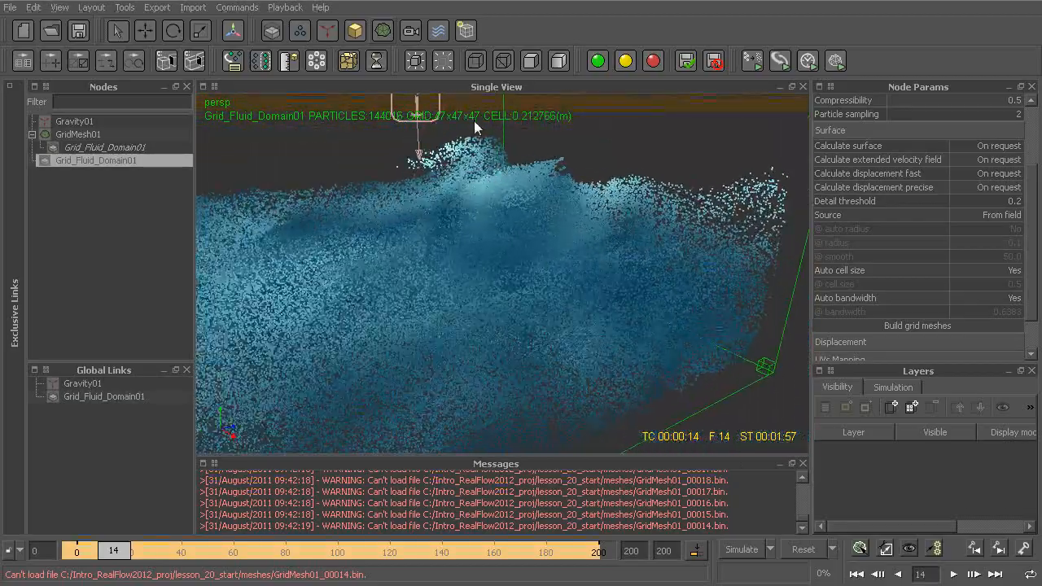
middle_click_drag(407, 152, 501, 272, "alt")
scroll(507, 268, "up", 4)
scroll(503, 257, "down", 1)
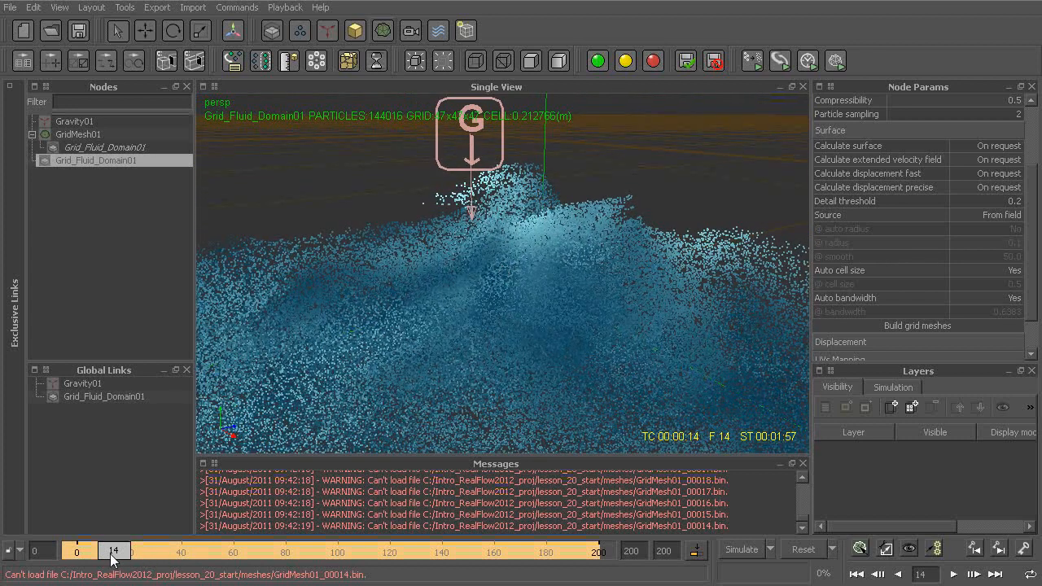
- Rebuild the grid meshes at frame 14 and inspect how the surface fits the splash particles
left_click(913, 330)
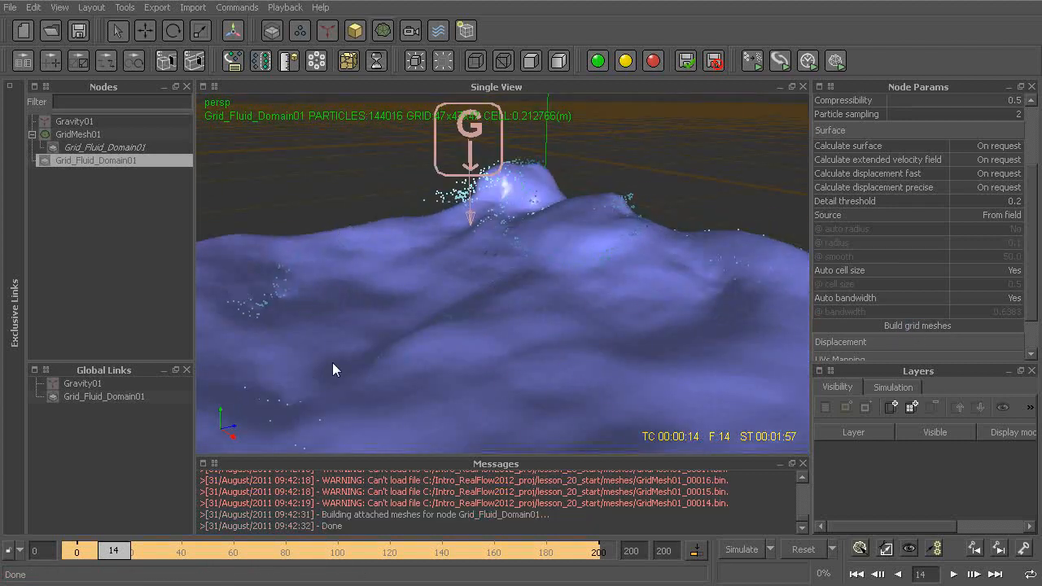
left_click_drag(371, 360, 530, 253, "alt")
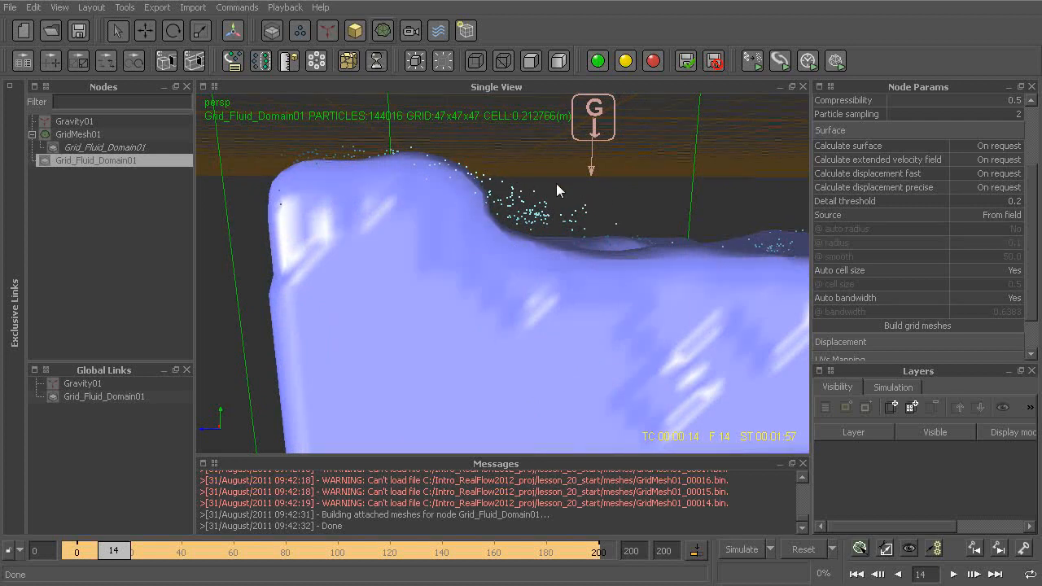
left_click_drag(580, 234, 554, 287, "alt")
left_click(581, 236)
- Switch Grid_Fluid_Domain01's surface source to From particles, rebuild the grid meshes and inspect the crest
left_click(118, 162)
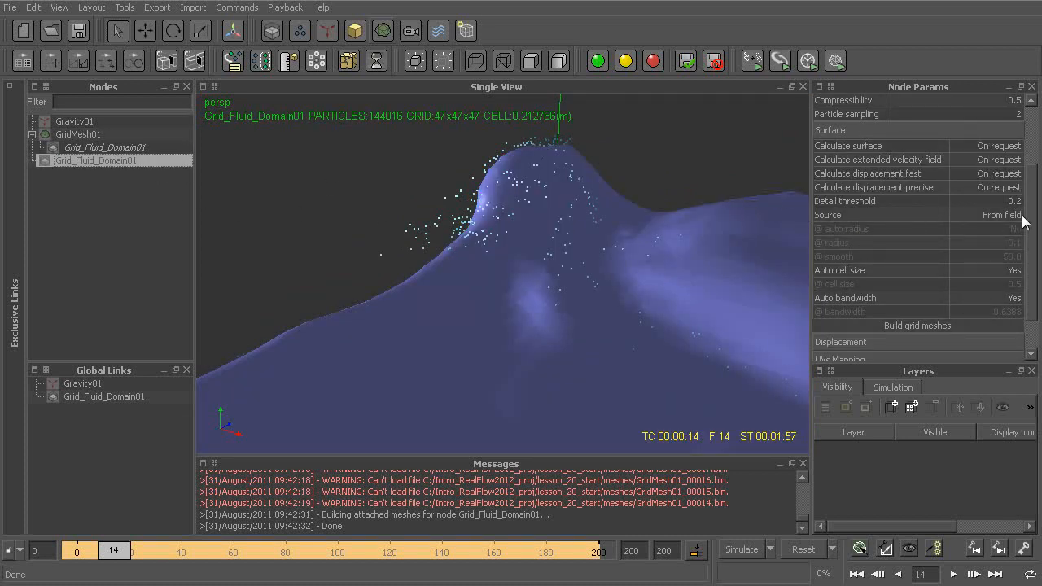
left_click(883, 216)
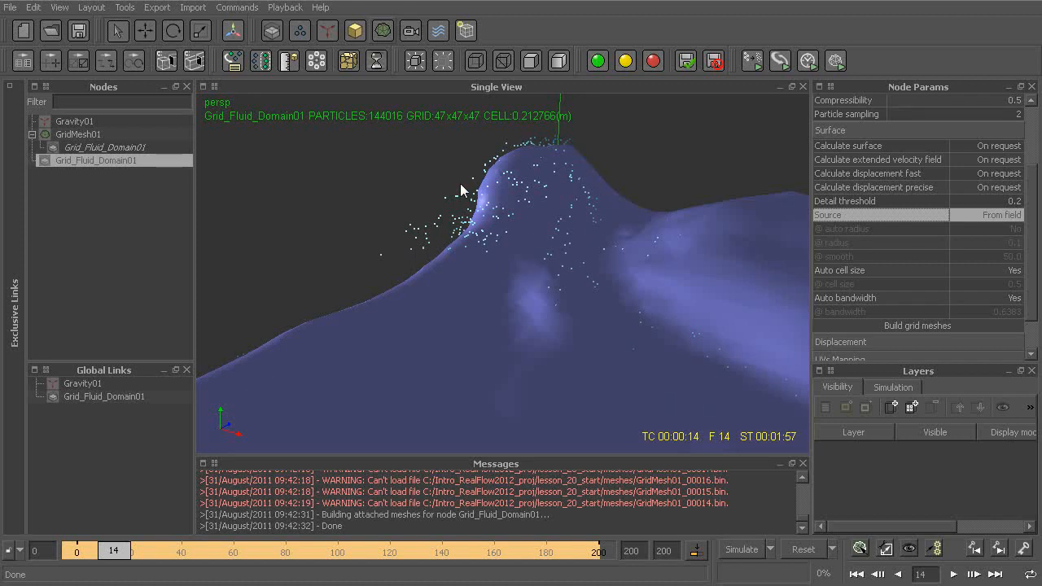
left_click(975, 219)
left_click(972, 215)
left_click(979, 227)
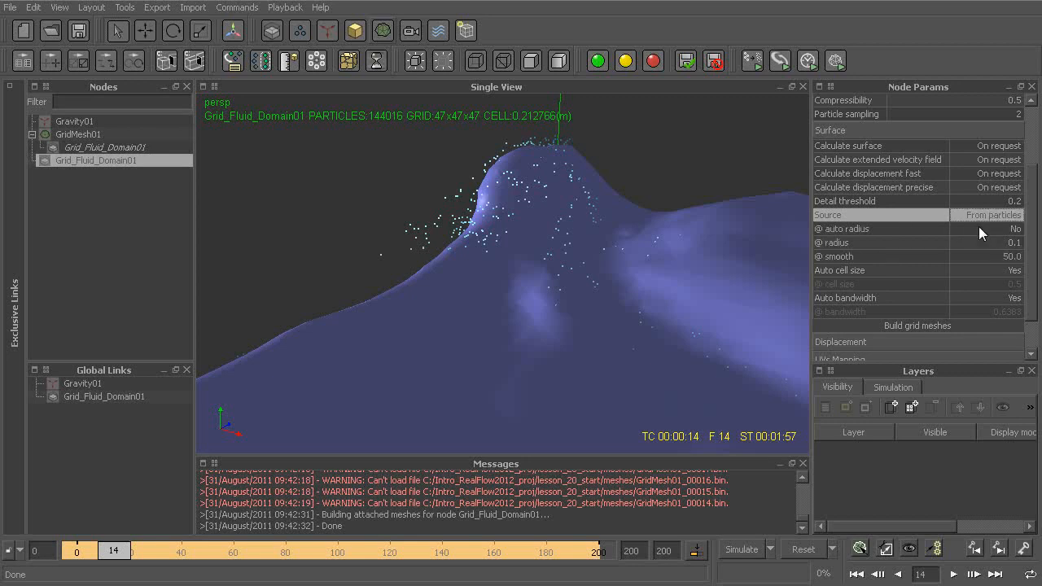
left_click(907, 325)
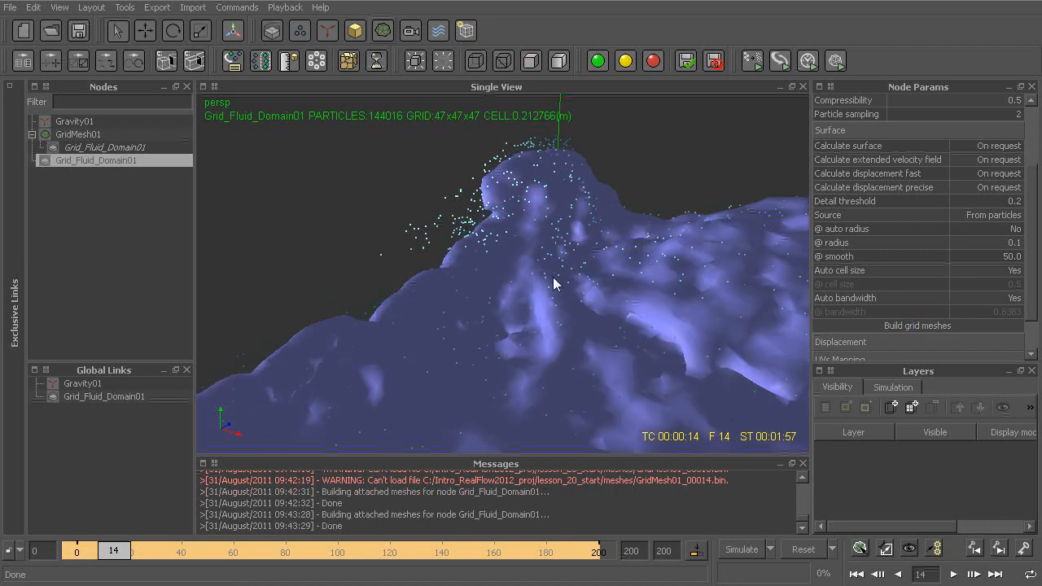
left_click_drag(588, 261, 588, 300, "alt")
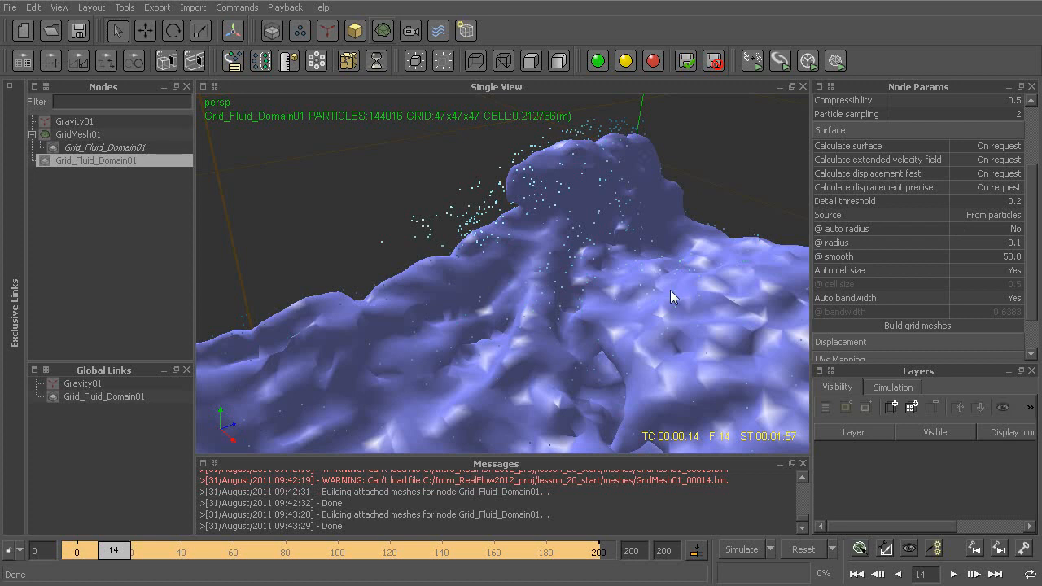
- Set the fluid domain's detail threshold to 0, rebuild the grid meshes and inspect the splash surface
double_click(990, 200)
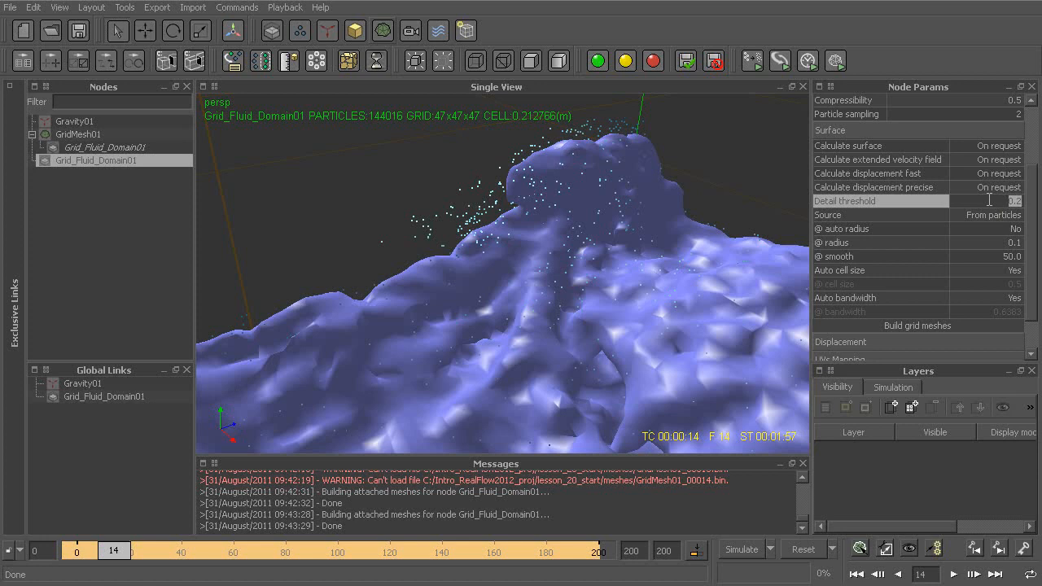
type("0")
key("Return")
left_click(938, 326)
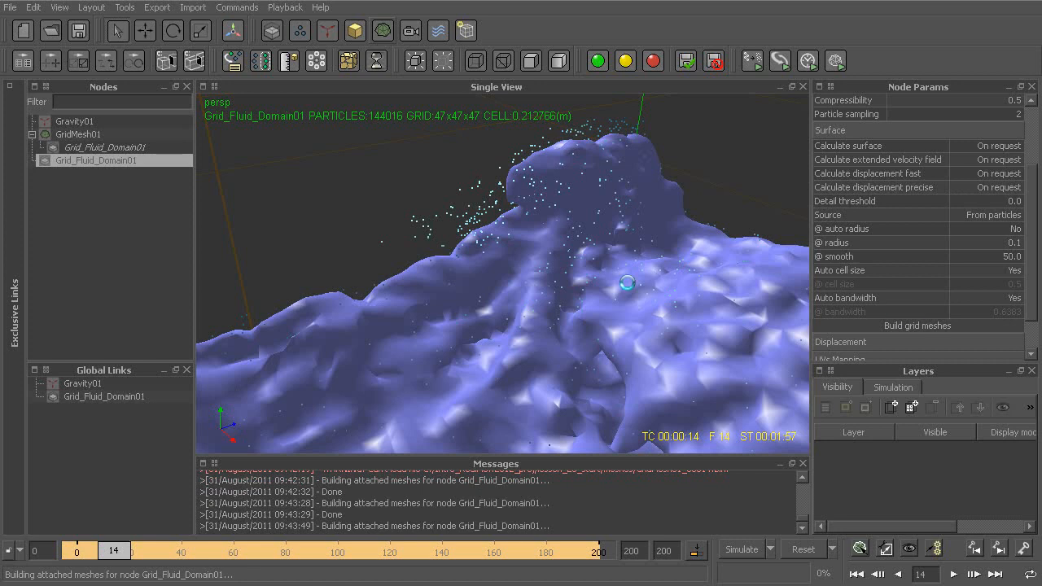
mouse_move(518, 231)
left_mouse_down("alt")
mouse_move(520, 214)
mouse_move(531, 258)
mouse_move(525, 236)
left_mouse_up("alt")
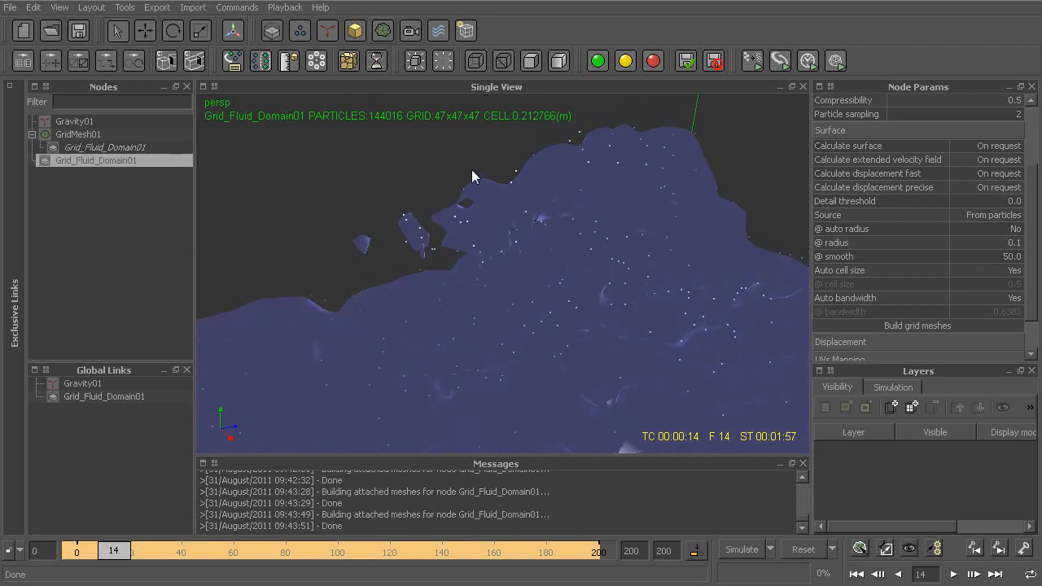
- Examine the splash surface from the opposite side and review the auto radius, radius and smooth settings of the particle source
left_click_drag(417, 241, 600, 209, "alt")
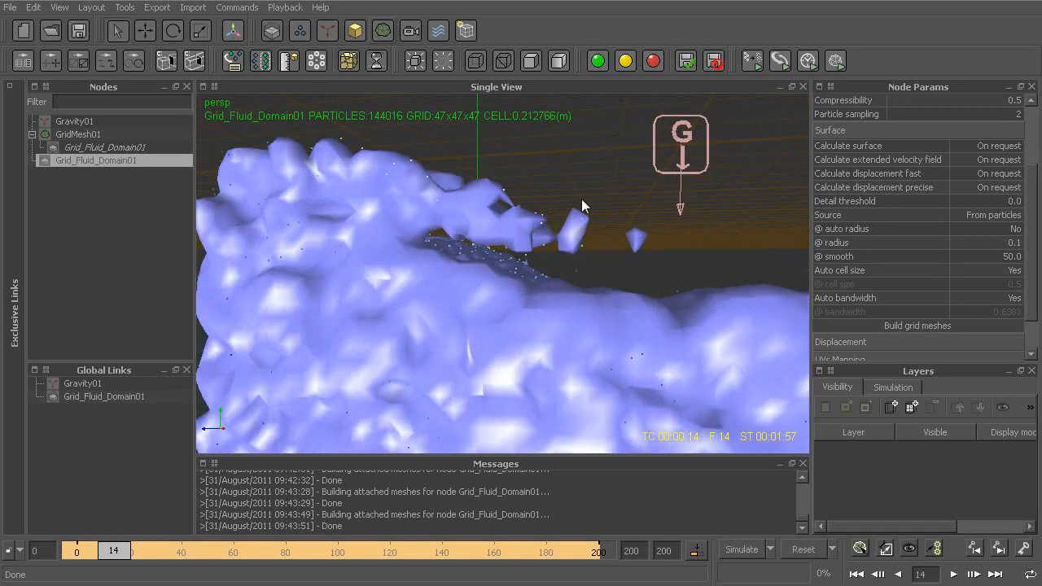
left_click(913, 203)
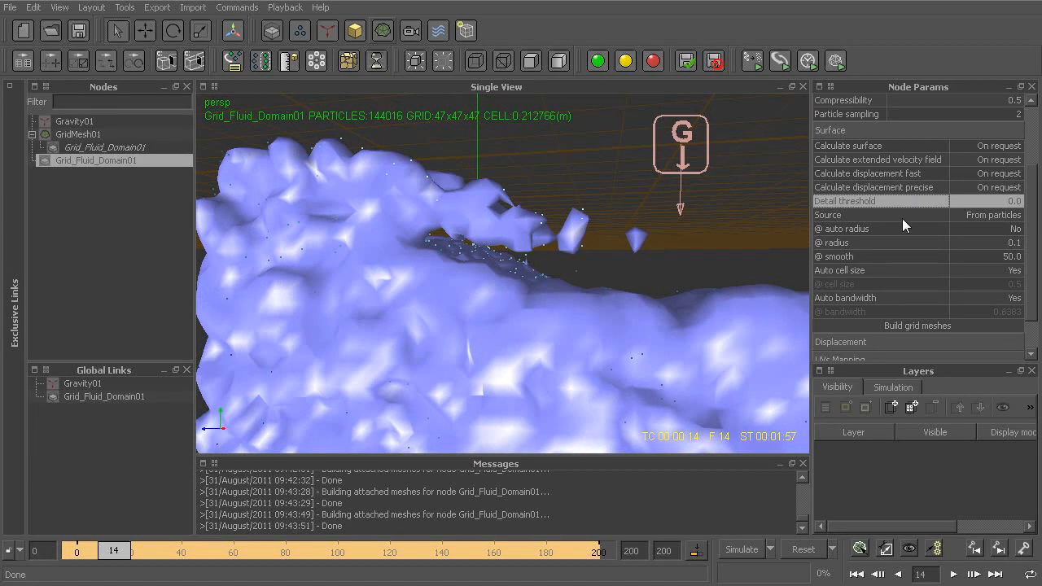
left_click(899, 226)
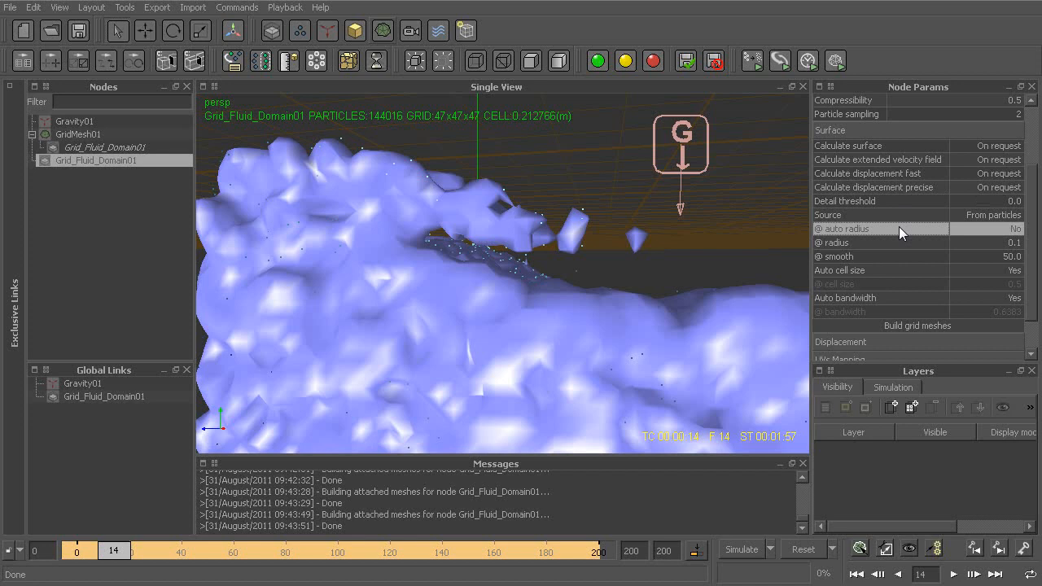
left_click(895, 244)
left_click(895, 256)
left_click(896, 245)
left_click(895, 254)
left_click(904, 245)
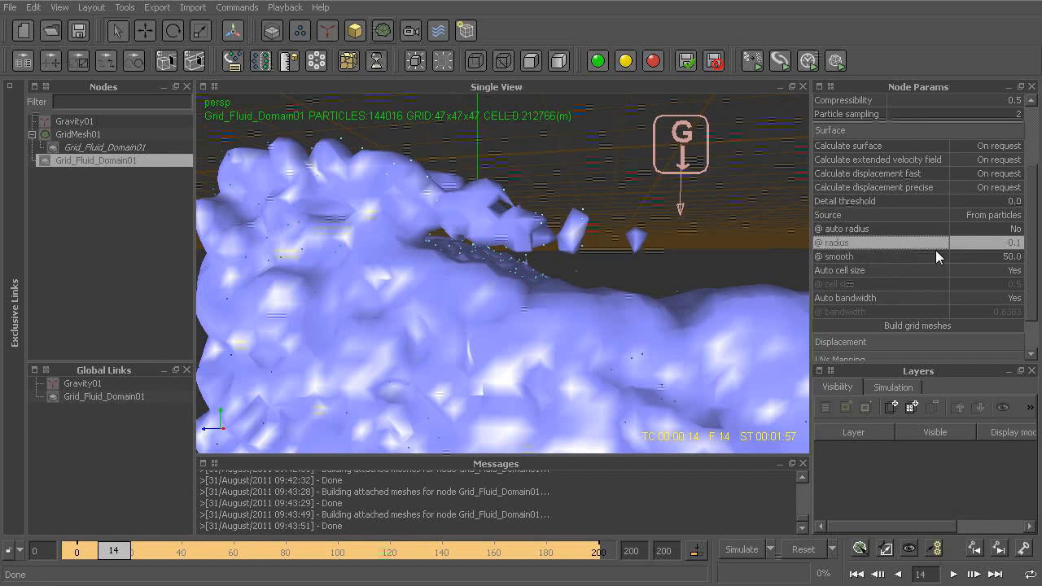
- Set Grid_Fluid_Domain01's surface radius to 0.5 and rebuild the grid meshes
left_click(984, 247)
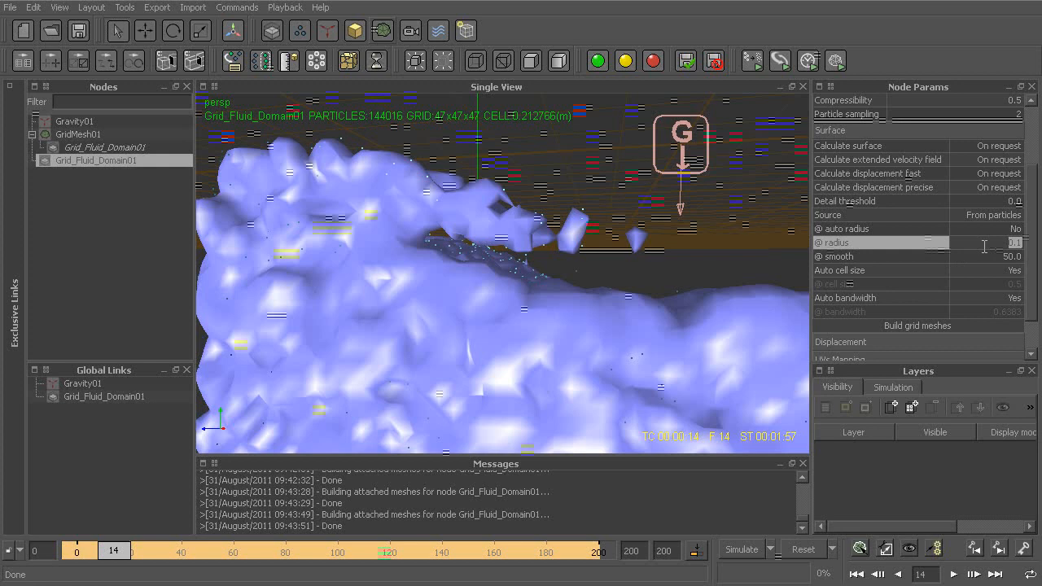
type("0.5")
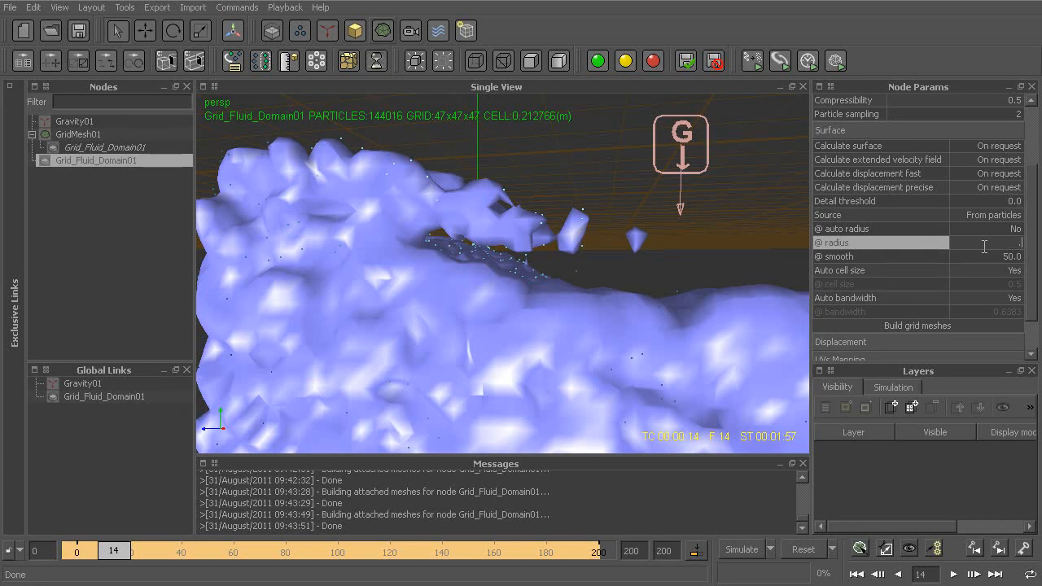
key("Return")
left_click(933, 327)
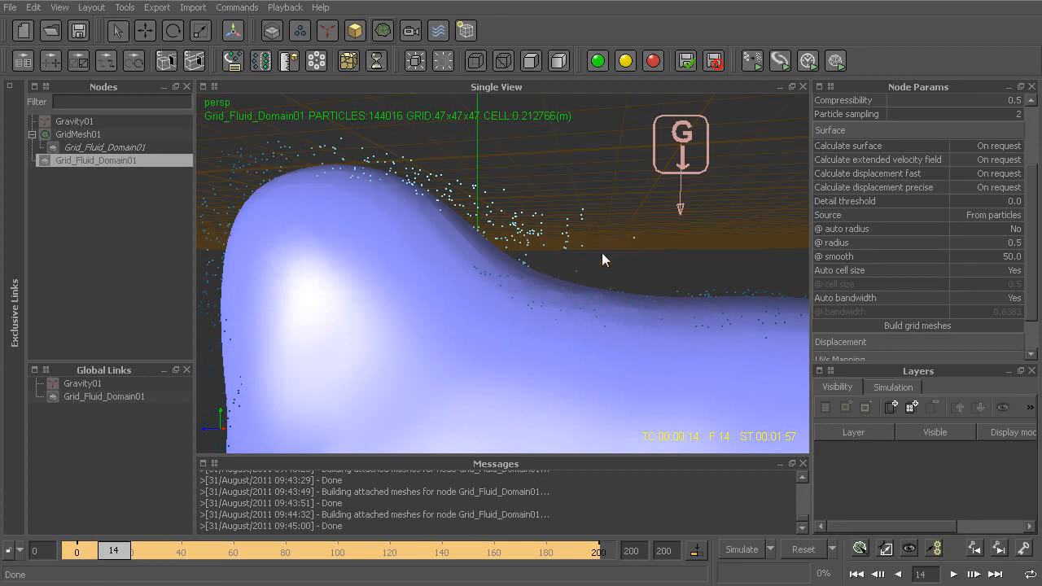
- Reduce the fluid domain's surface radius to 0.2, rebuild the grid meshes and inspect the wave crest
left_click(988, 242)
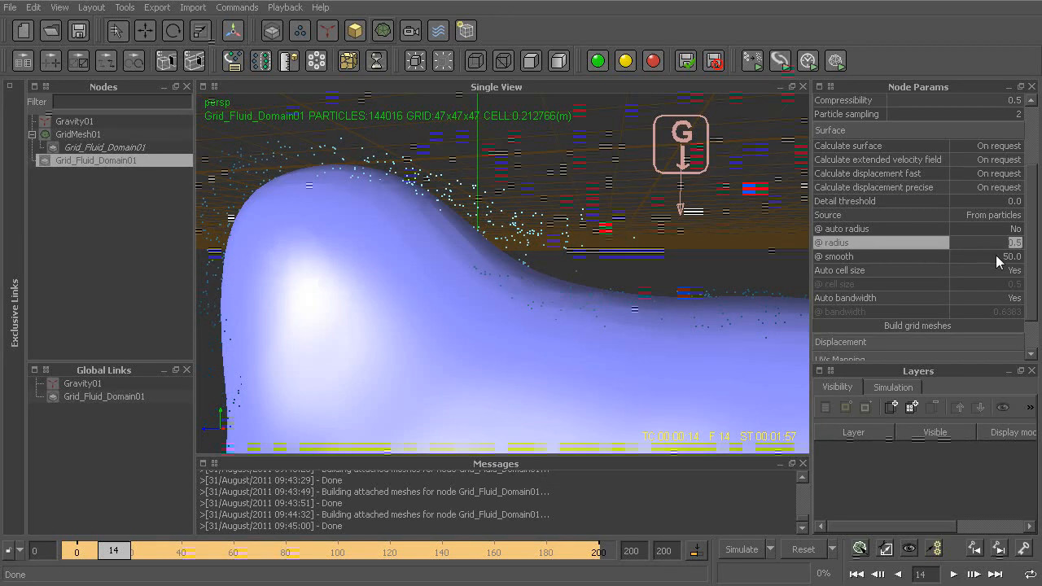
type(".2")
key("Return")
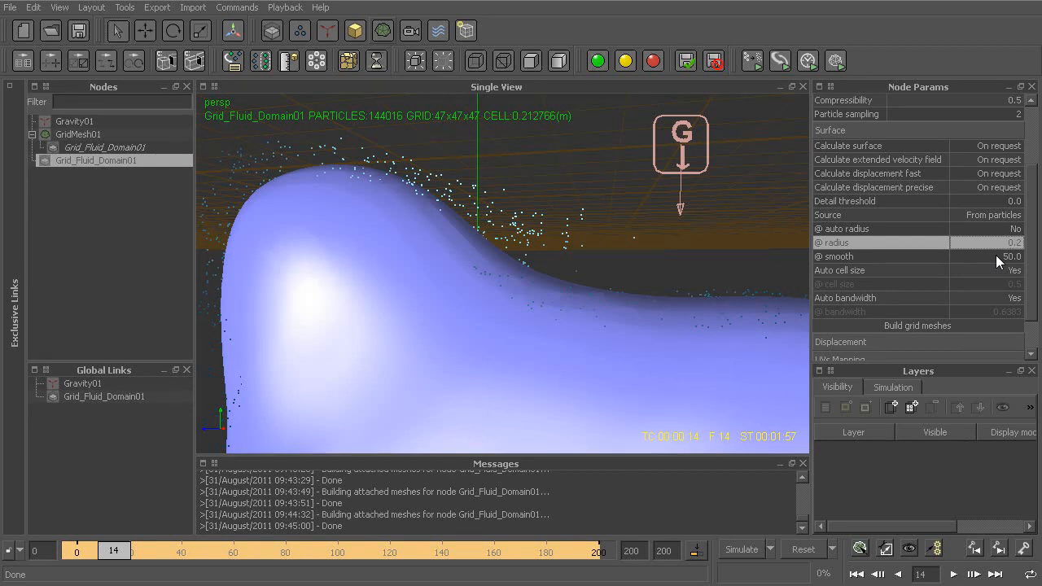
left_click(943, 326)
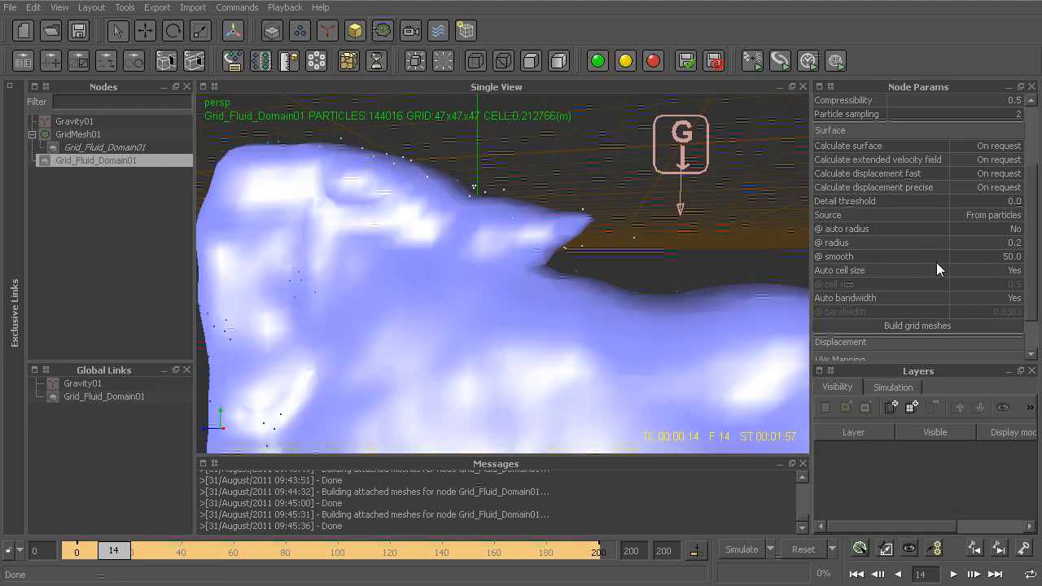
left_click_drag(683, 271, 569, 267, "alt")
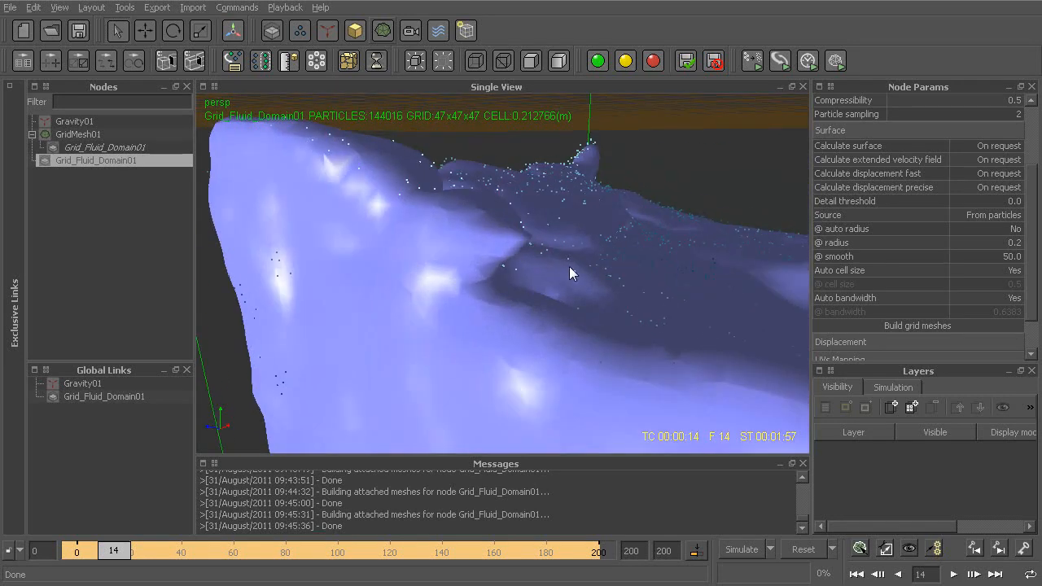
- Set the fluid domain's surface smooth value to 70, rebuild the grid meshes and inspect how closely the surface follows the particles
left_click(978, 256)
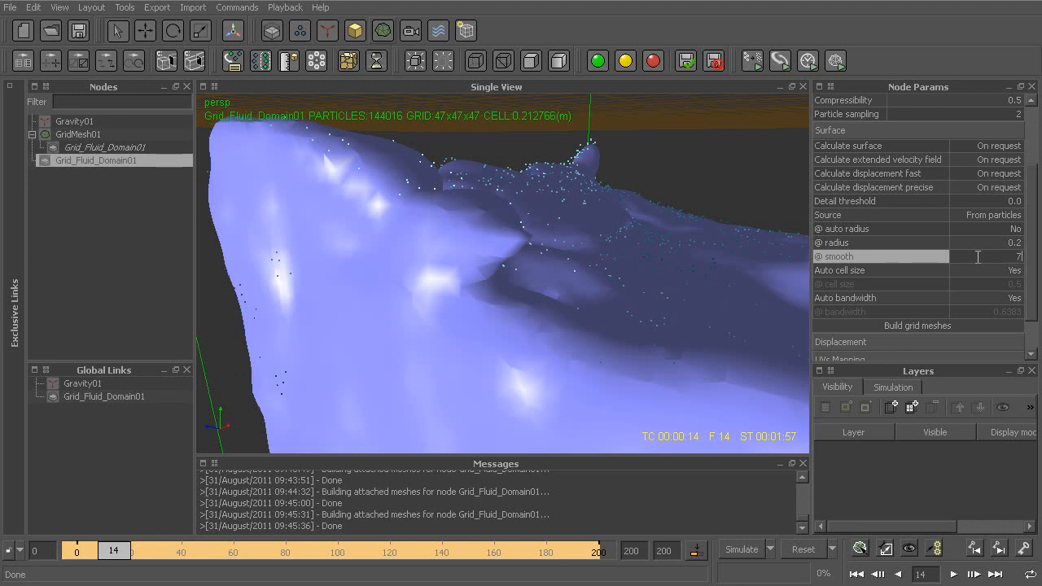
type("70")
key("Return")
left_click(918, 326)
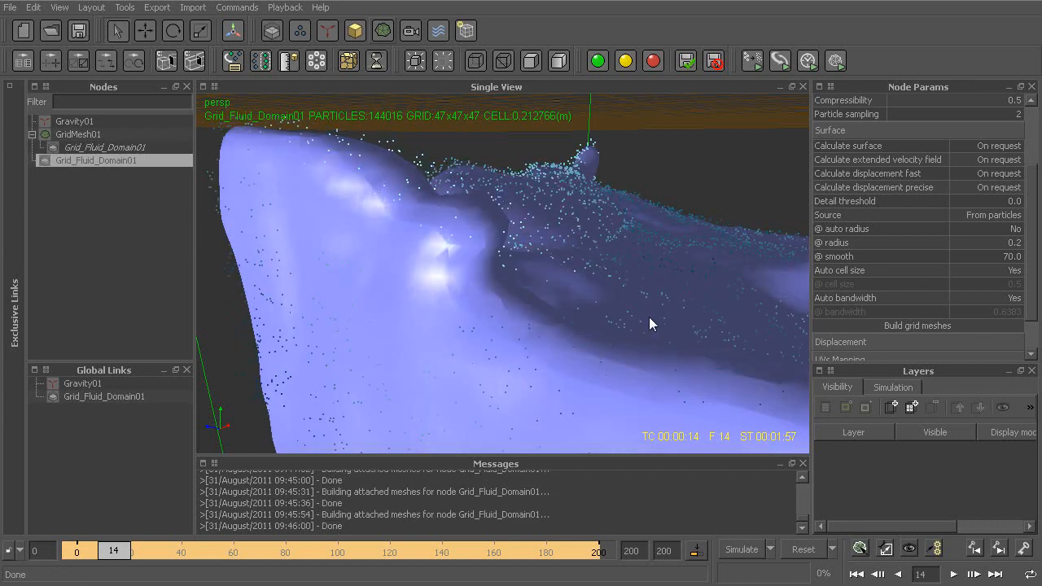
left_click_drag(649, 316, 460, 303, "alt")
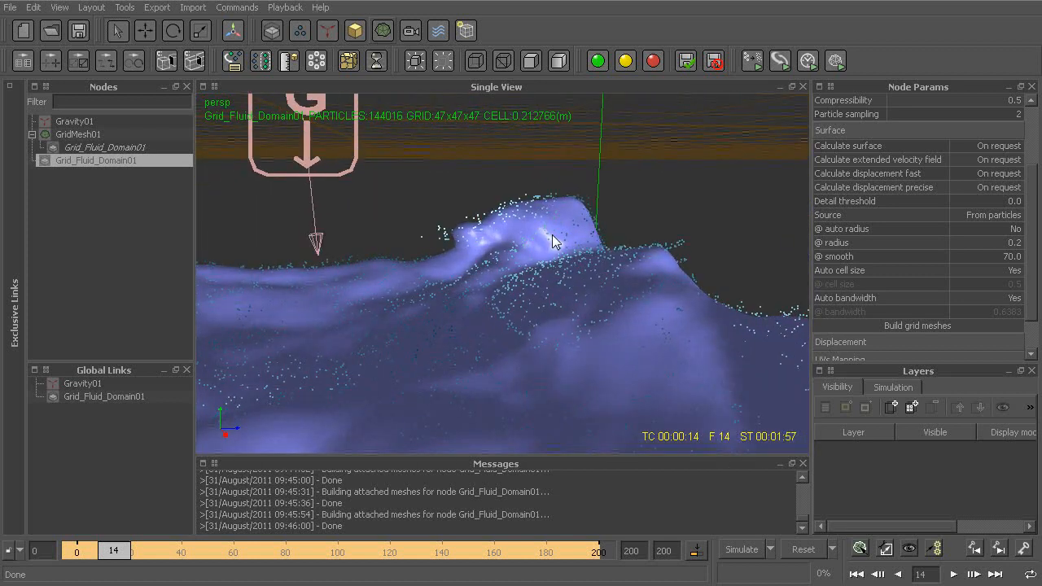
left_click_drag(528, 221, 551, 263, "alt")
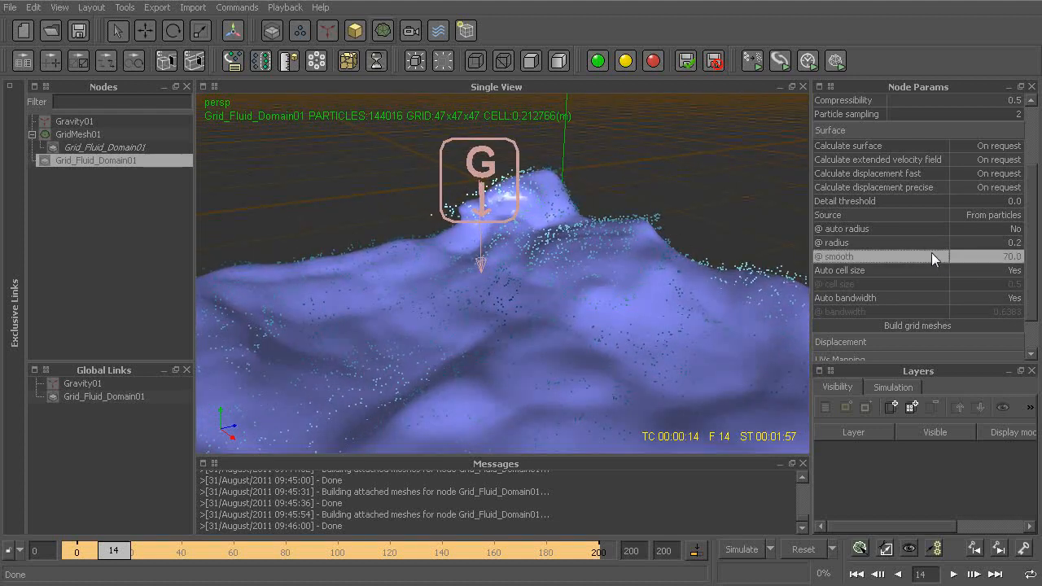
- Set the surface smooth value back to 50, rebuild the grid meshes and inspect the crest up close
double_click(989, 259)
left_click(990, 260)
type("50")
key("Return")
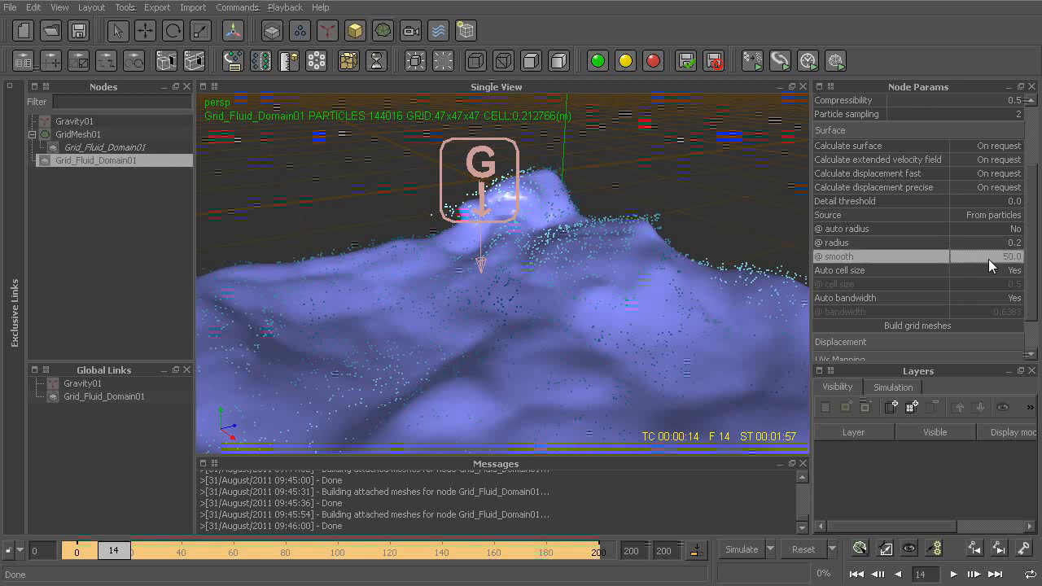
left_click(915, 325)
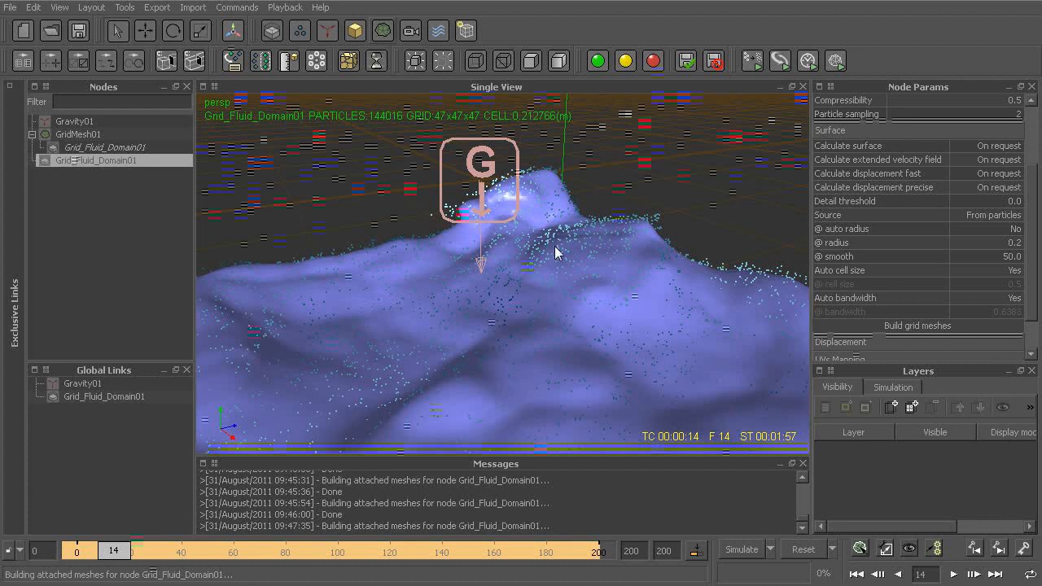
left_click_drag(522, 271, 163, 218, "alt")
left_click_drag(441, 309, 194, 210, "alt")
- Enable the mesh filter on GridMesh01 and build the mesh
left_click(83, 135)
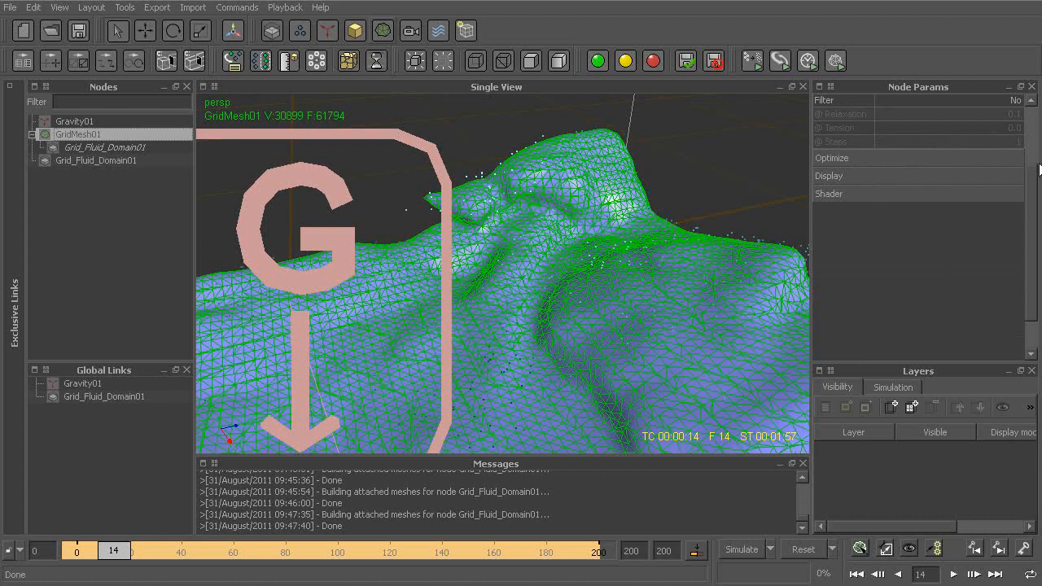
left_click_drag(1033, 175, 1033, 128)
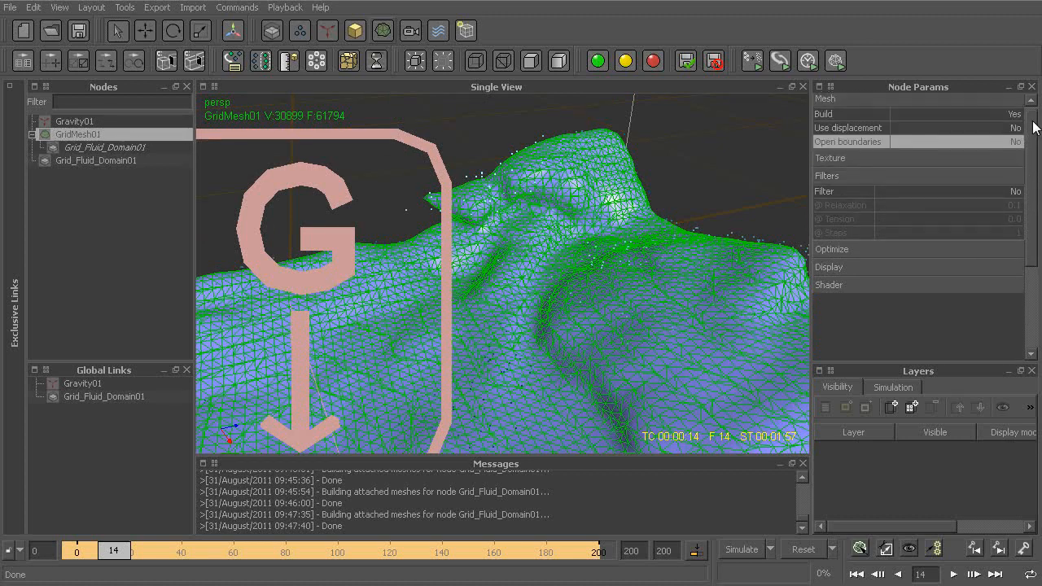
left_click(940, 193)
left_click_drag(659, 268, 325, 210, "alt")
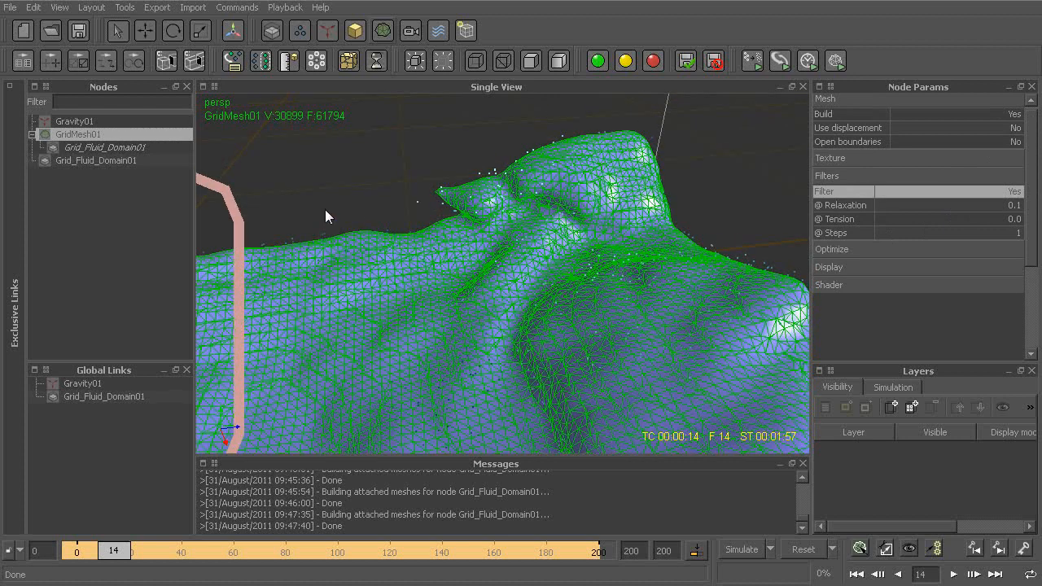
right_click(81, 133)
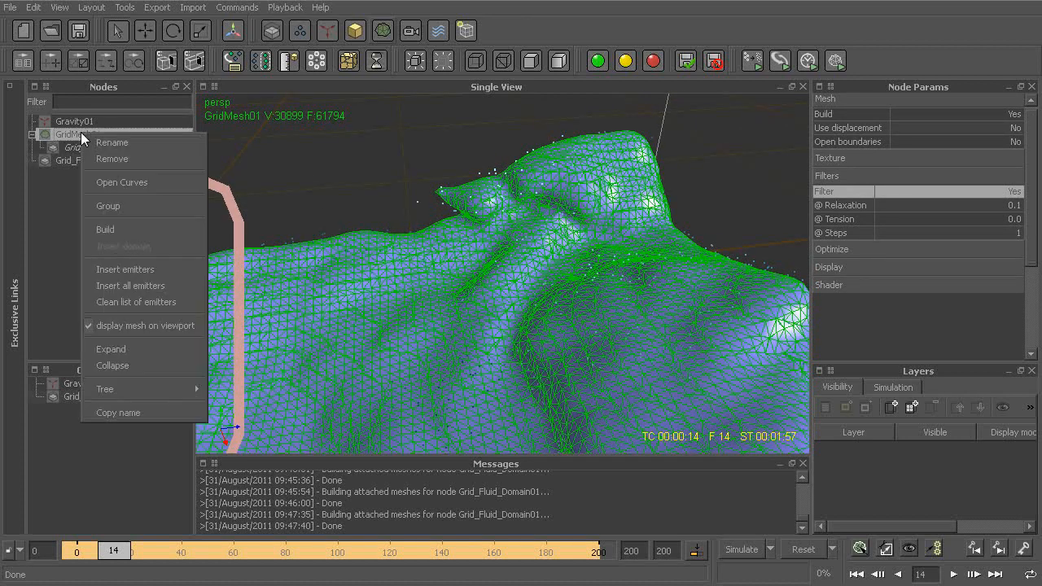
left_click(132, 229)
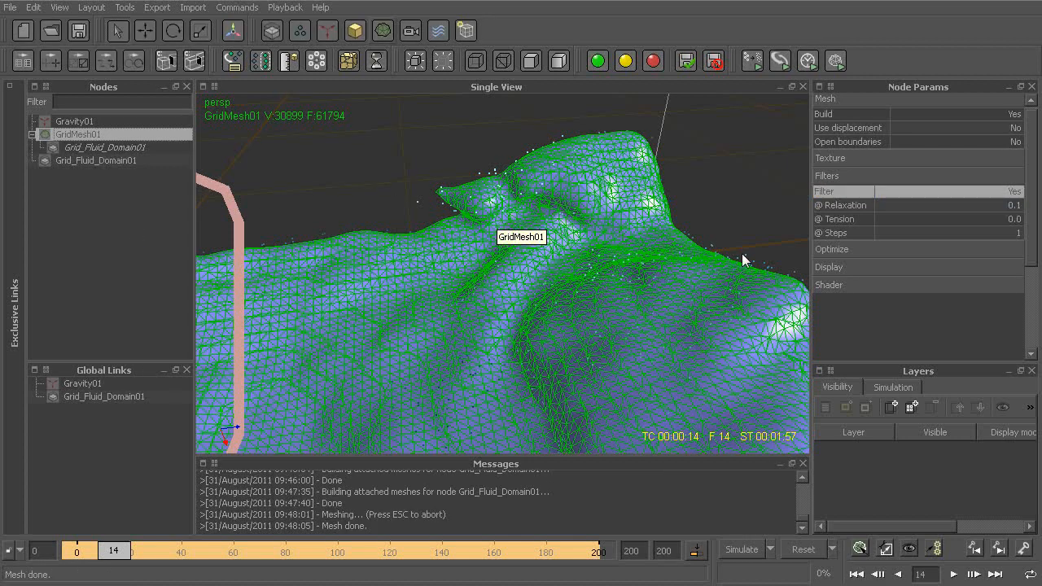
- Set GridMesh01's filter steps to 64, build the mesh and inspect the whole fluid surface with the mesh deselected
left_click(975, 232)
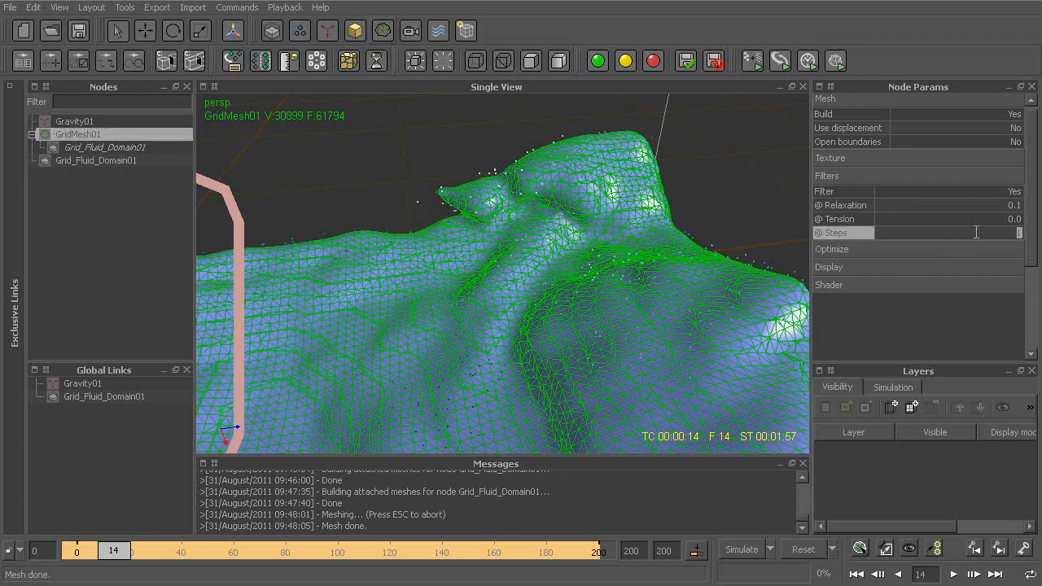
type("64")
key("Return")
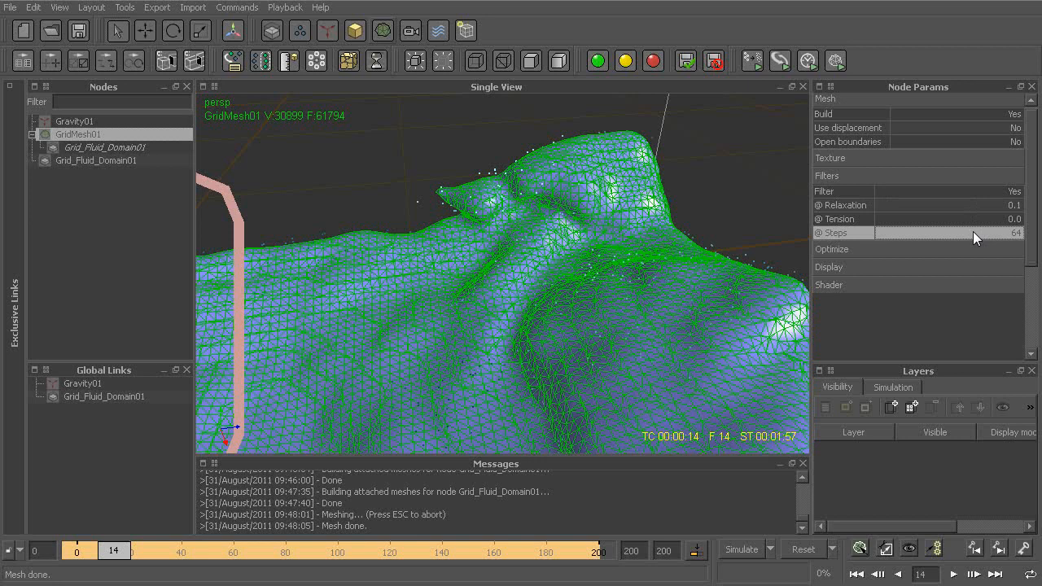
right_click(90, 132)
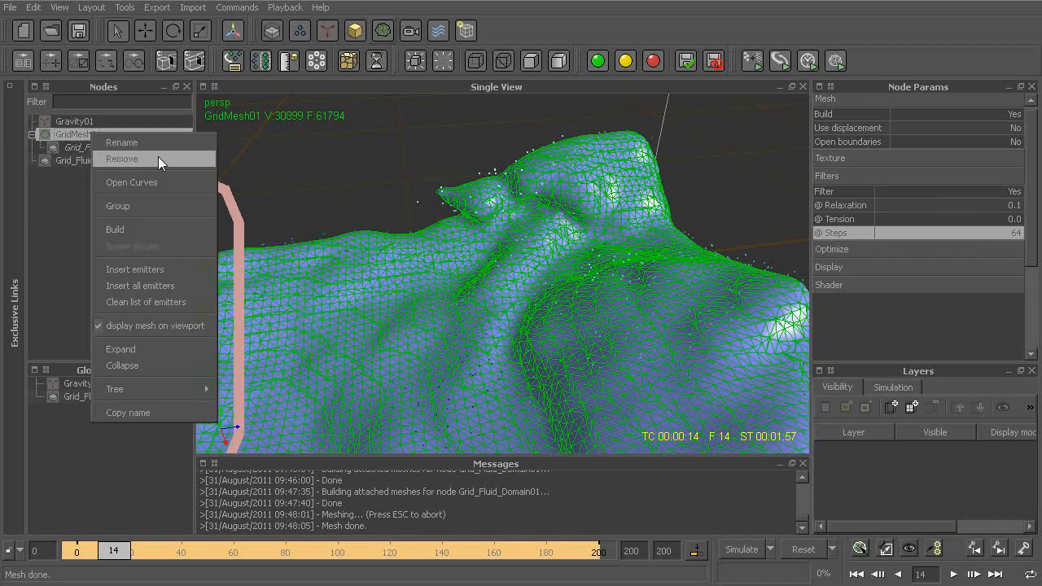
left_click(181, 231)
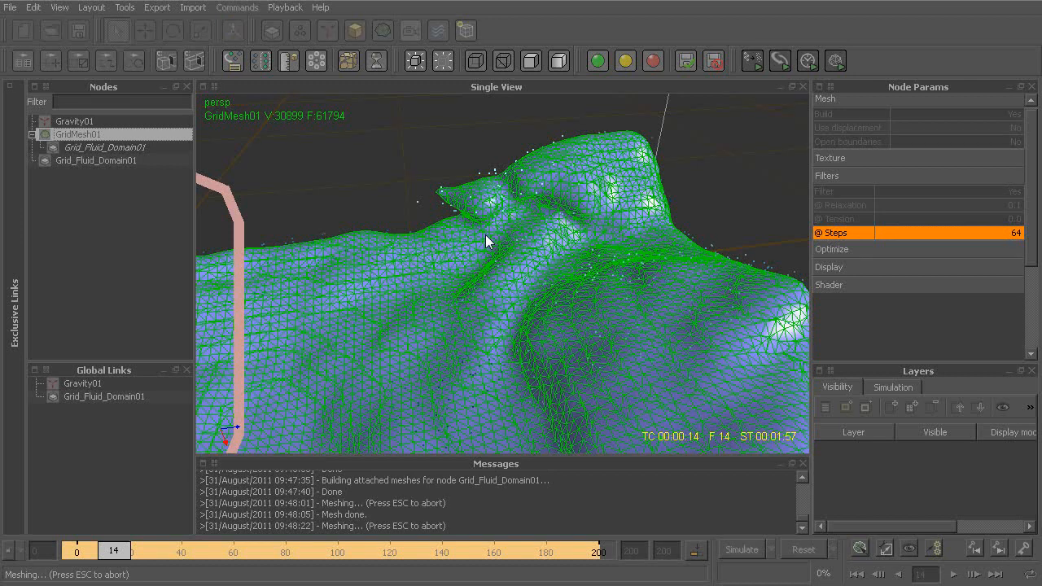
left_click(393, 158)
left_click_drag(489, 323, 477, 221, "alt")
left_click_drag(483, 148, 547, 263, "alt")
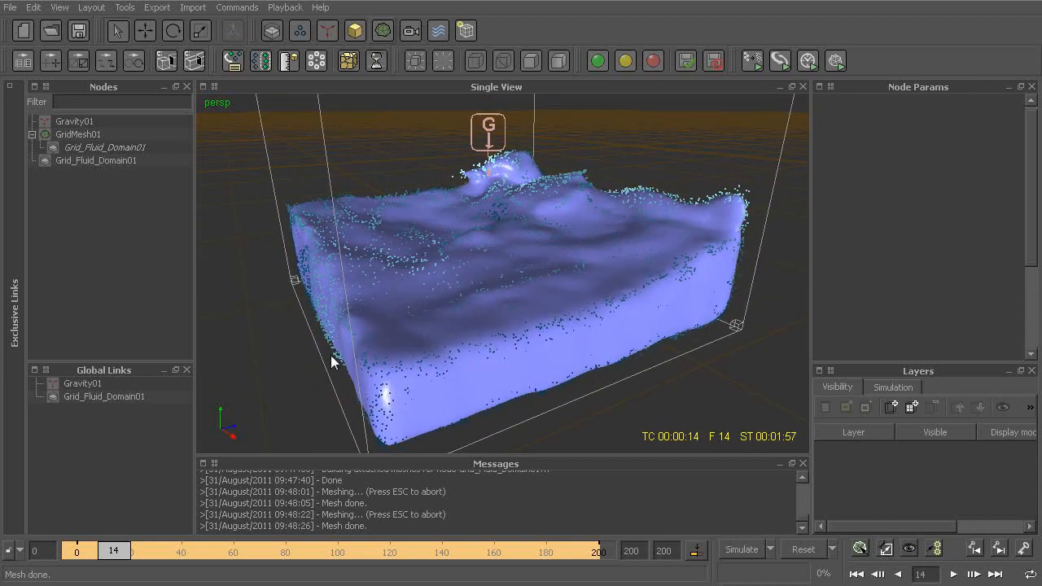
left_click_drag(447, 370, 458, 301, "alt")
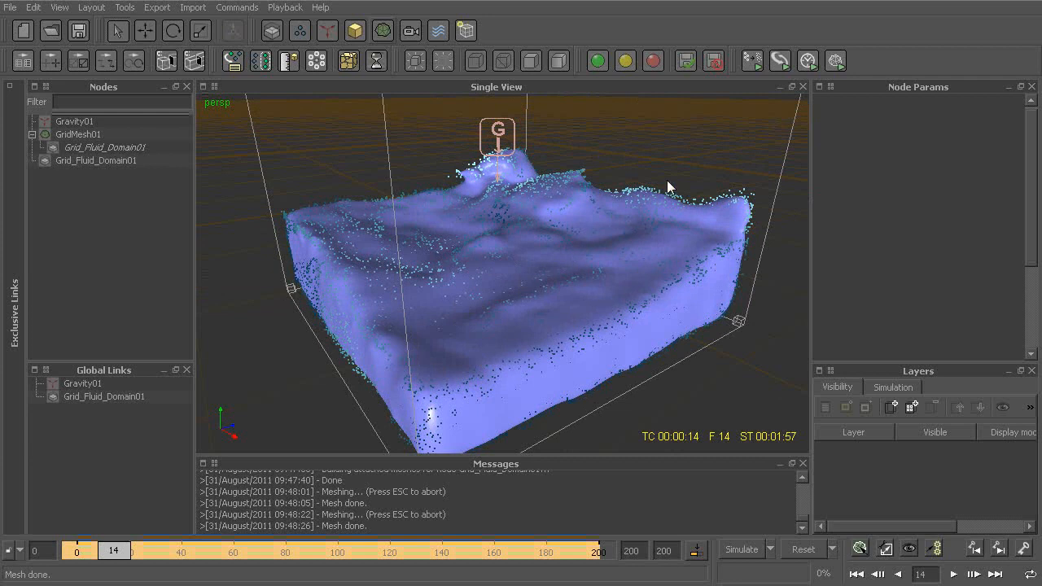
left_click_drag(572, 250, 572, 241, "alt")
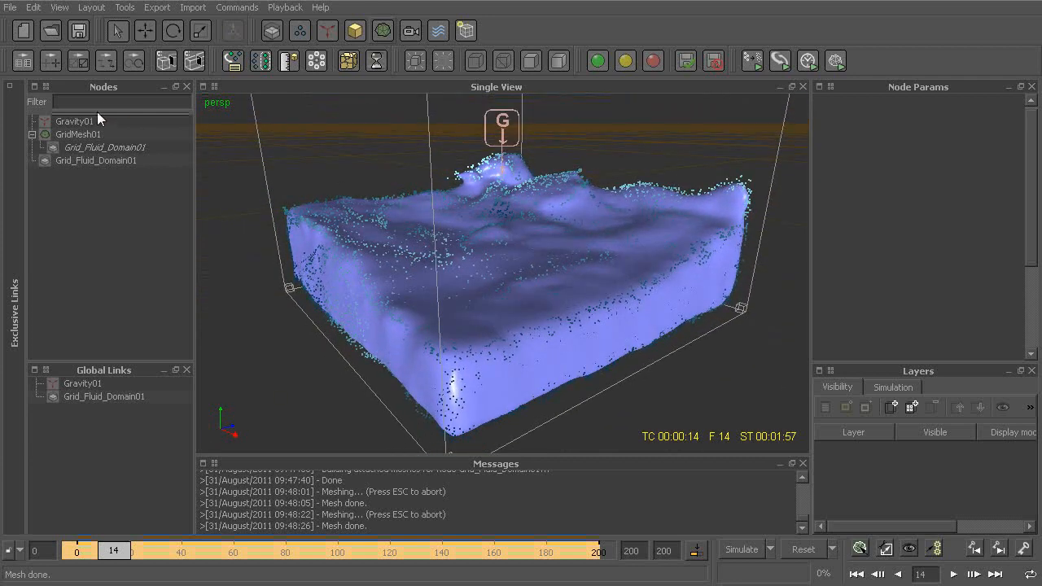
- Turn on open boundaries for GridMesh01 and build the mesh
left_click(77, 134)
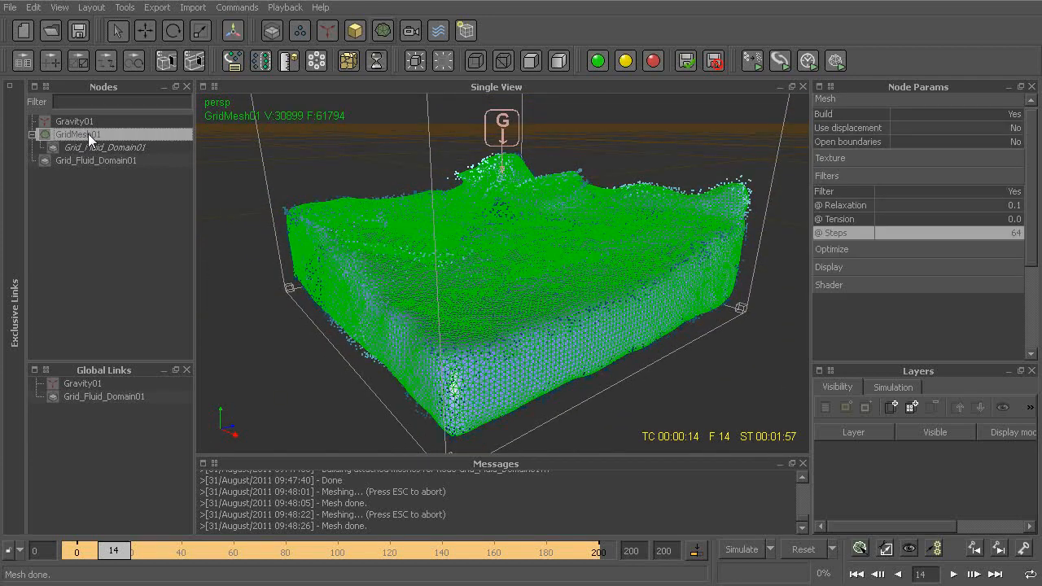
left_click(852, 141)
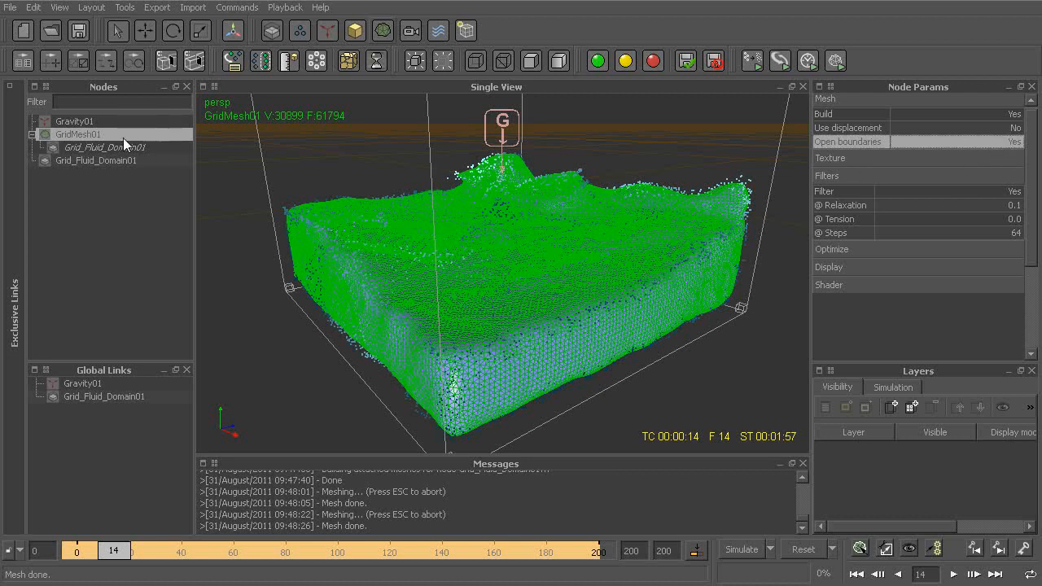
right_click(82, 126)
right_click(69, 133)
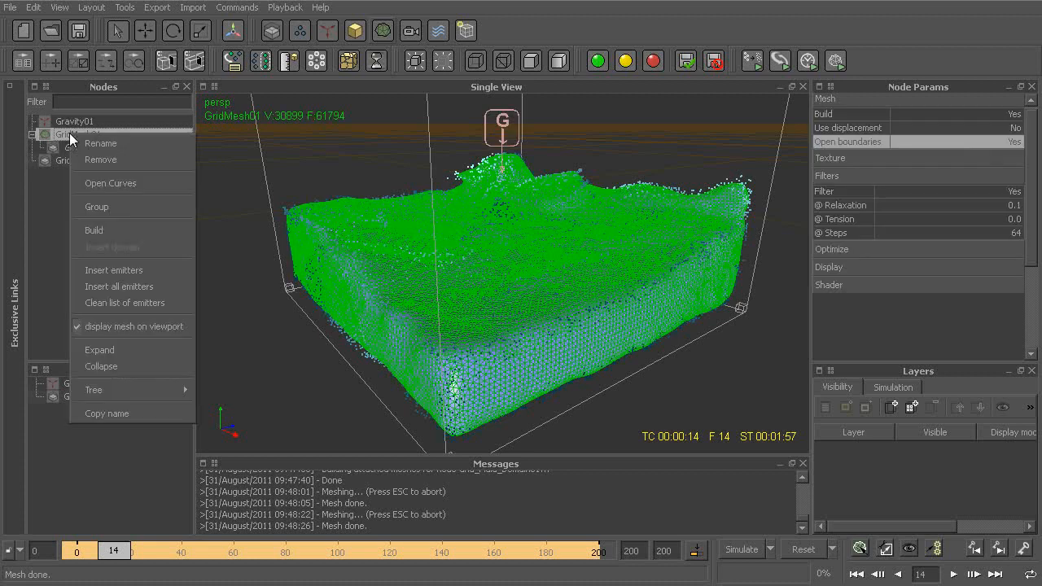
left_click(124, 232)
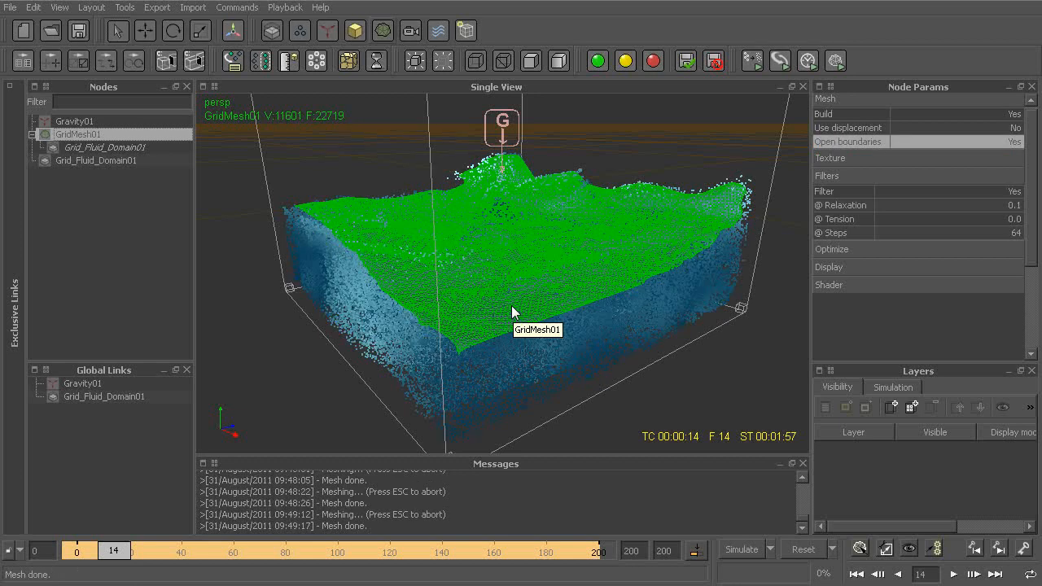
- Examine the open-boundary mesh and the fluid's sides from below and above
left_click(702, 375)
left_click_drag(586, 332, 594, 353, "alt")
left_click_drag(516, 331, 611, 234, "alt")
left_click(524, 326)
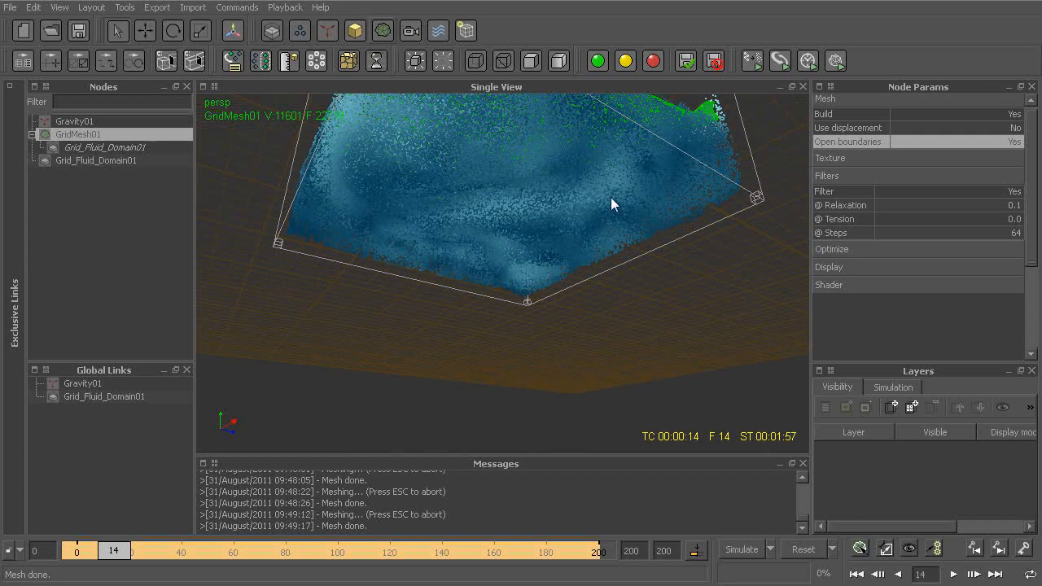
left_click_drag(419, 126, 558, 295, "alt")
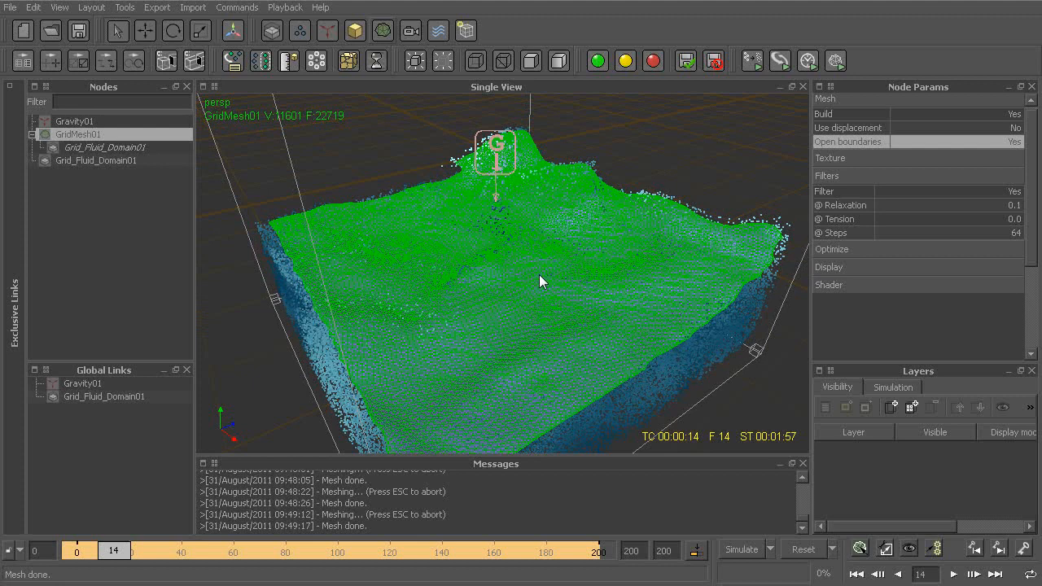
left_click_drag(569, 317, 583, 293, "alt")
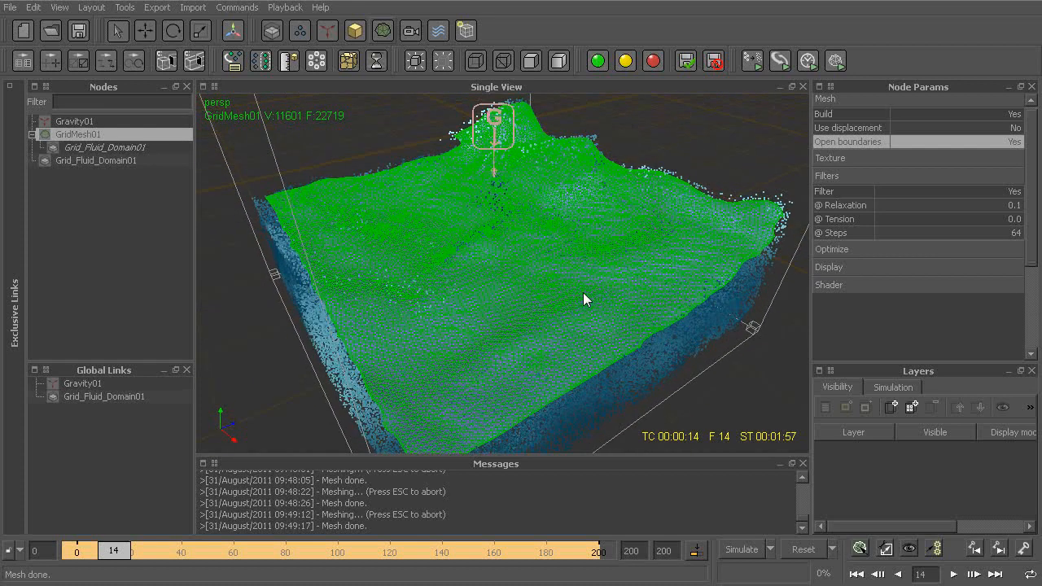
left_click(723, 396)
mouse_move(583, 356)
left_mouse_down("alt")
mouse_move(577, 402)
mouse_move(592, 411)
mouse_move(637, 351)
mouse_move(565, 335)
left_mouse_up("alt")
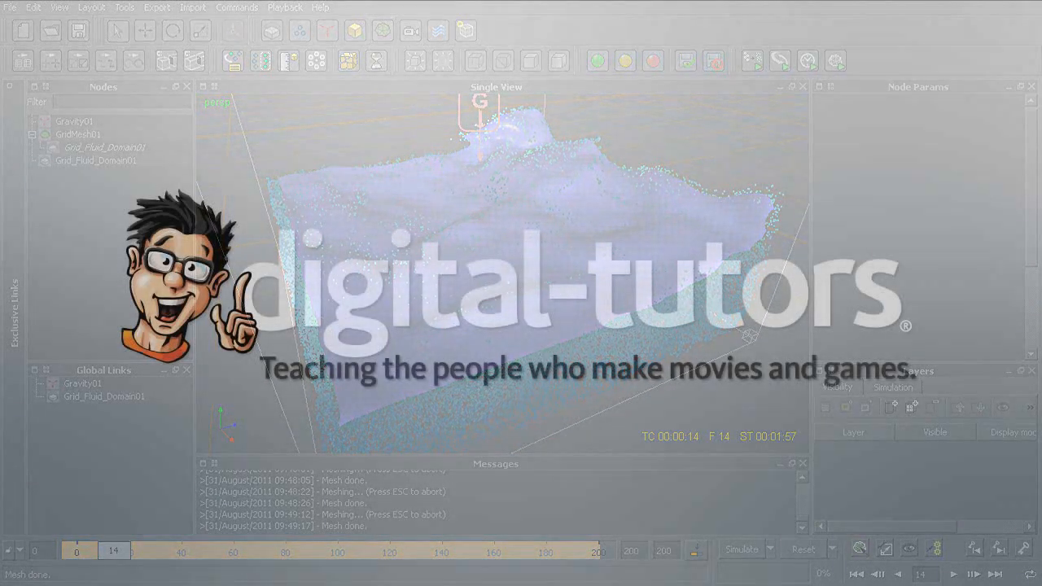